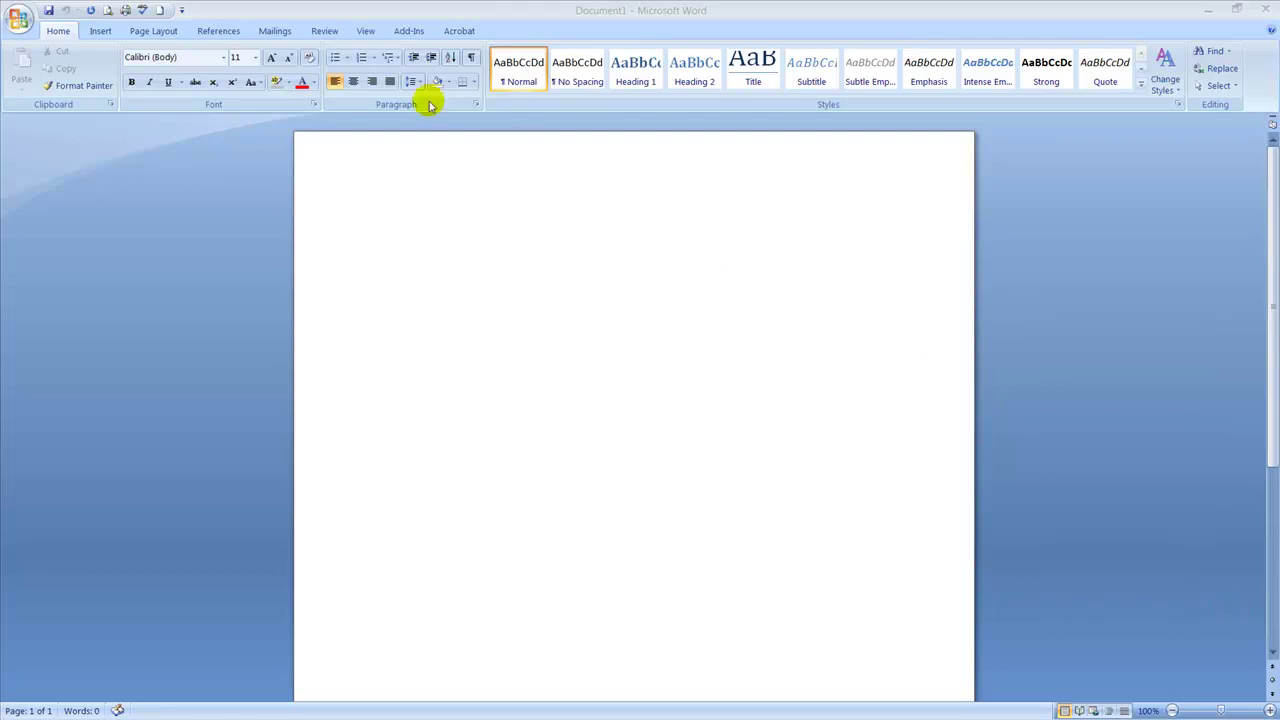
# Step: Start a new document from the Office menu and browse to the Newsletters template category
pyautogui.click(17, 17)
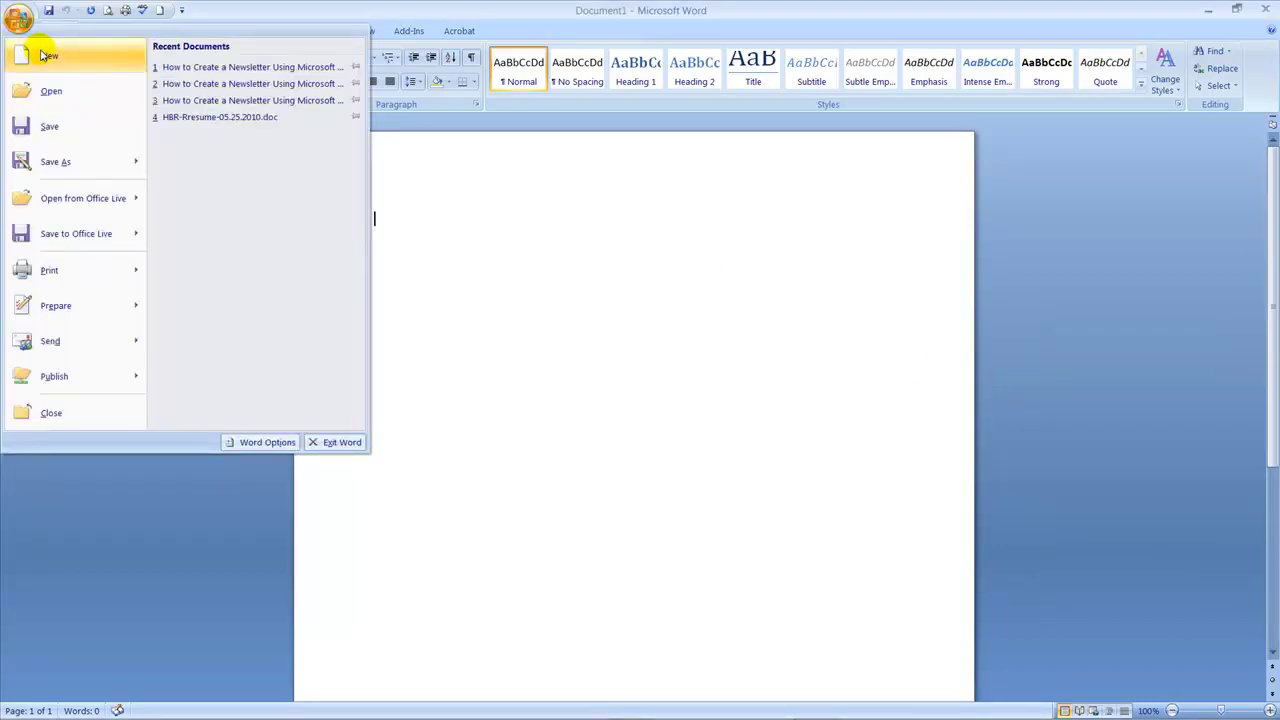
pyautogui.click(43, 55)
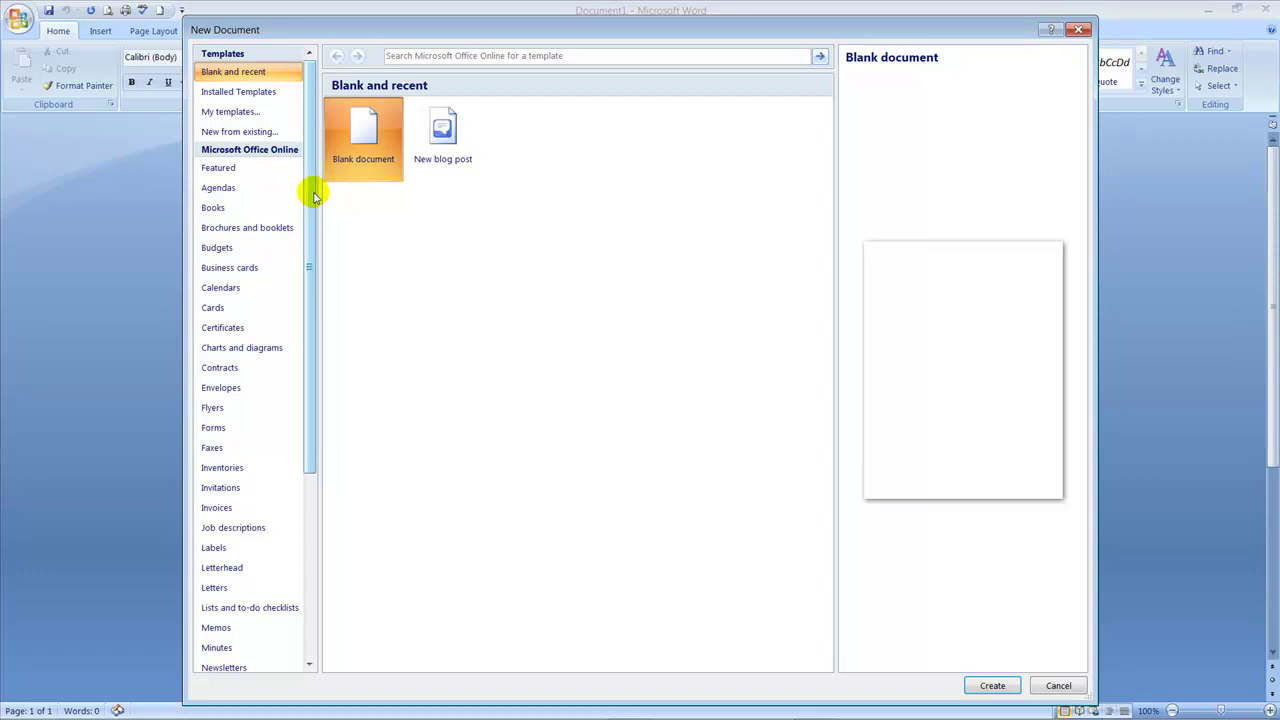
pyautogui.moveTo(313, 196); pyautogui.dragTo(315, 386)
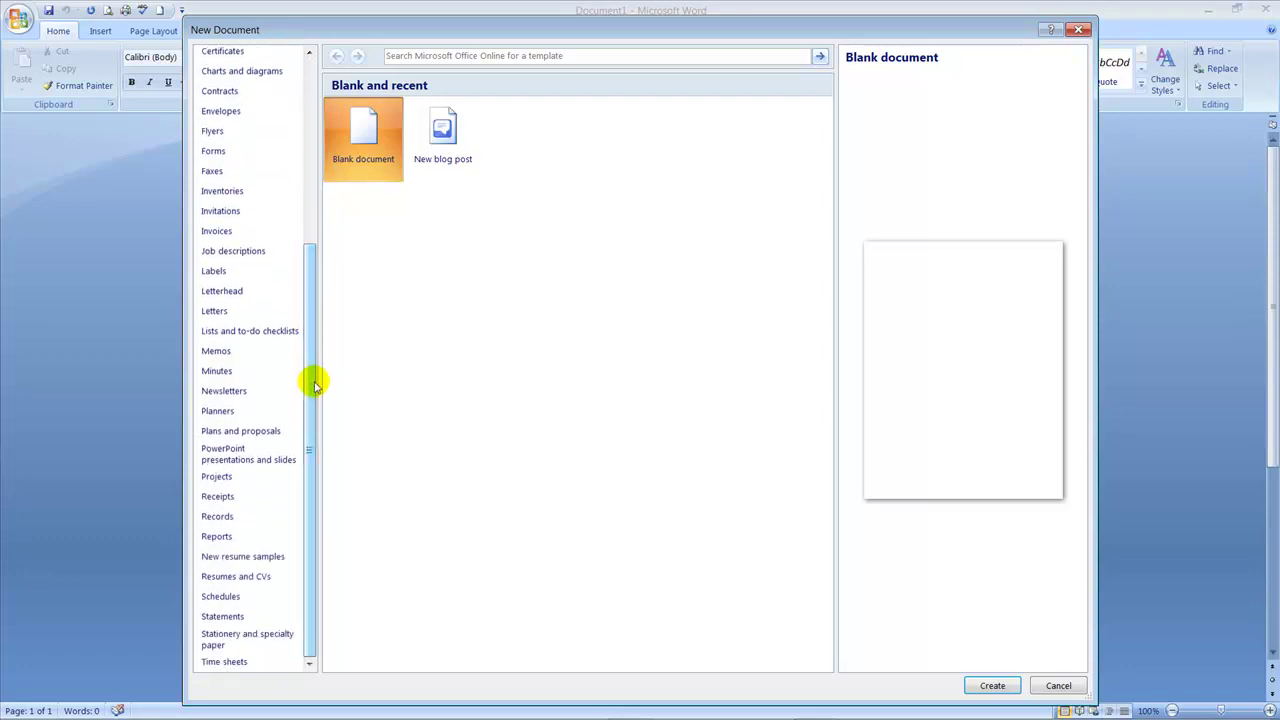
pyautogui.click(250, 393)
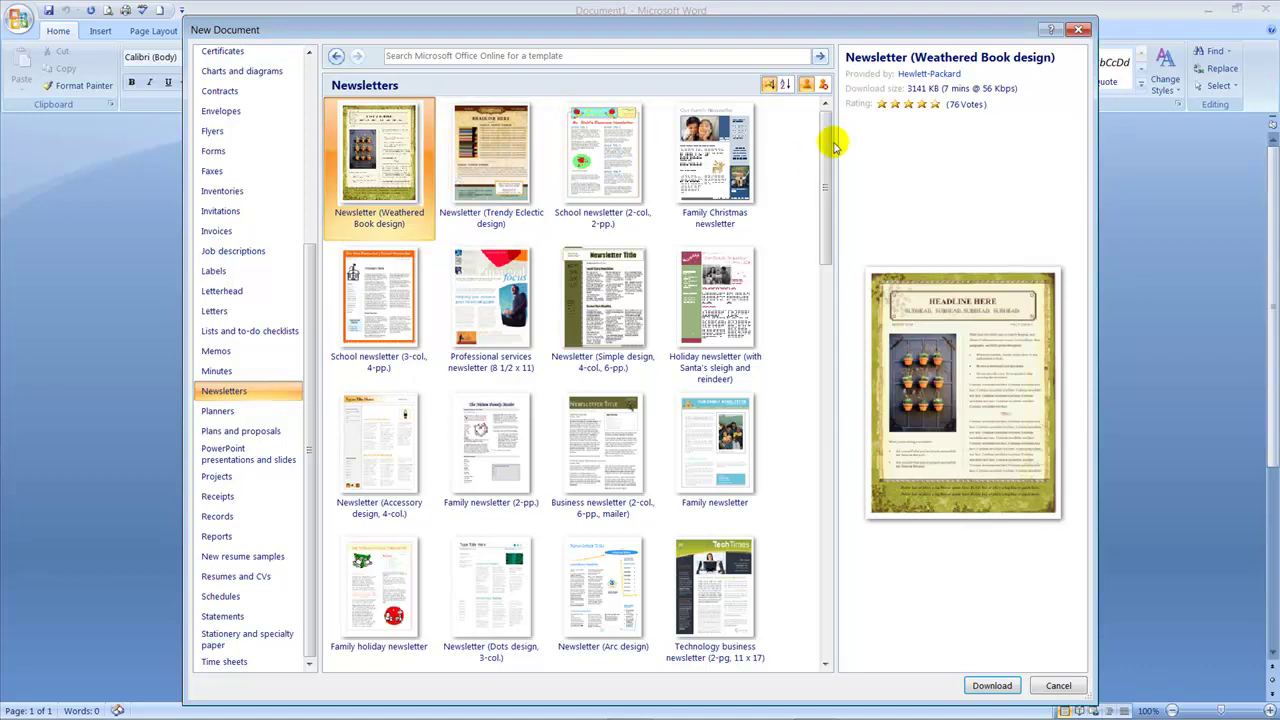
# Step: Pick the Family newsletter template and download it as a new document
pyautogui.moveTo(836, 147); pyautogui.dragTo(840, 117)
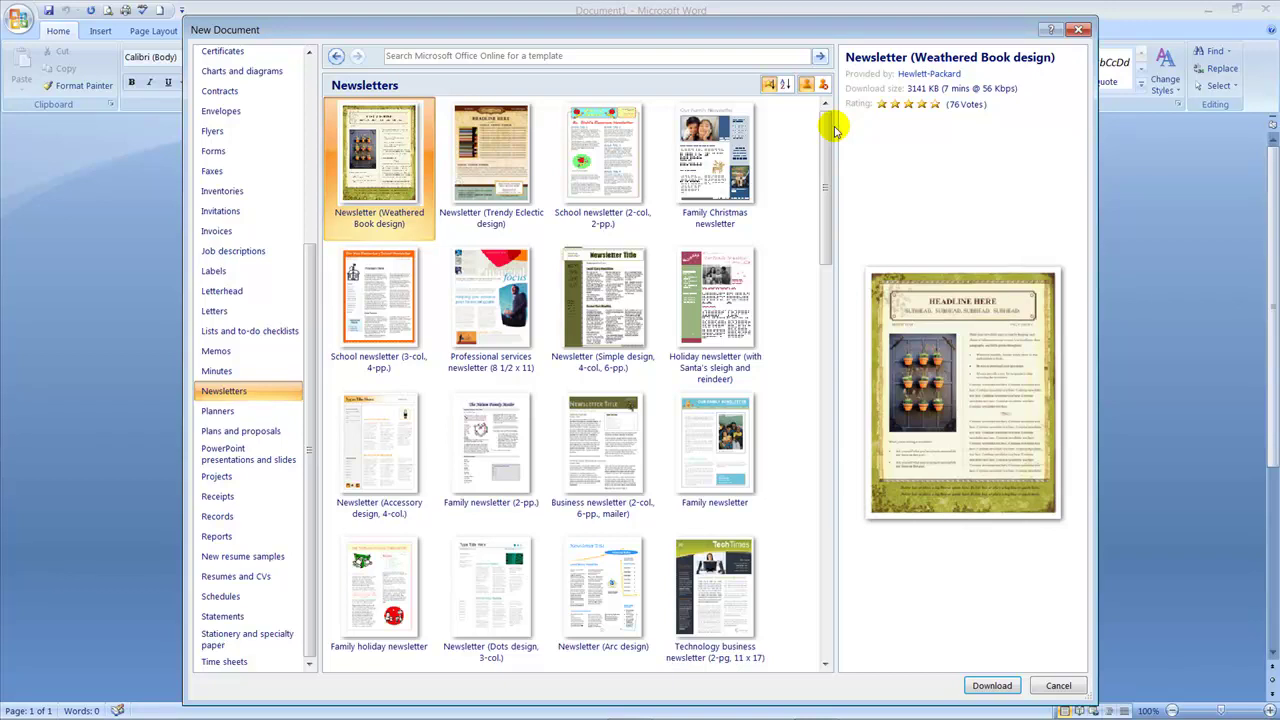
pyautogui.click(725, 440)
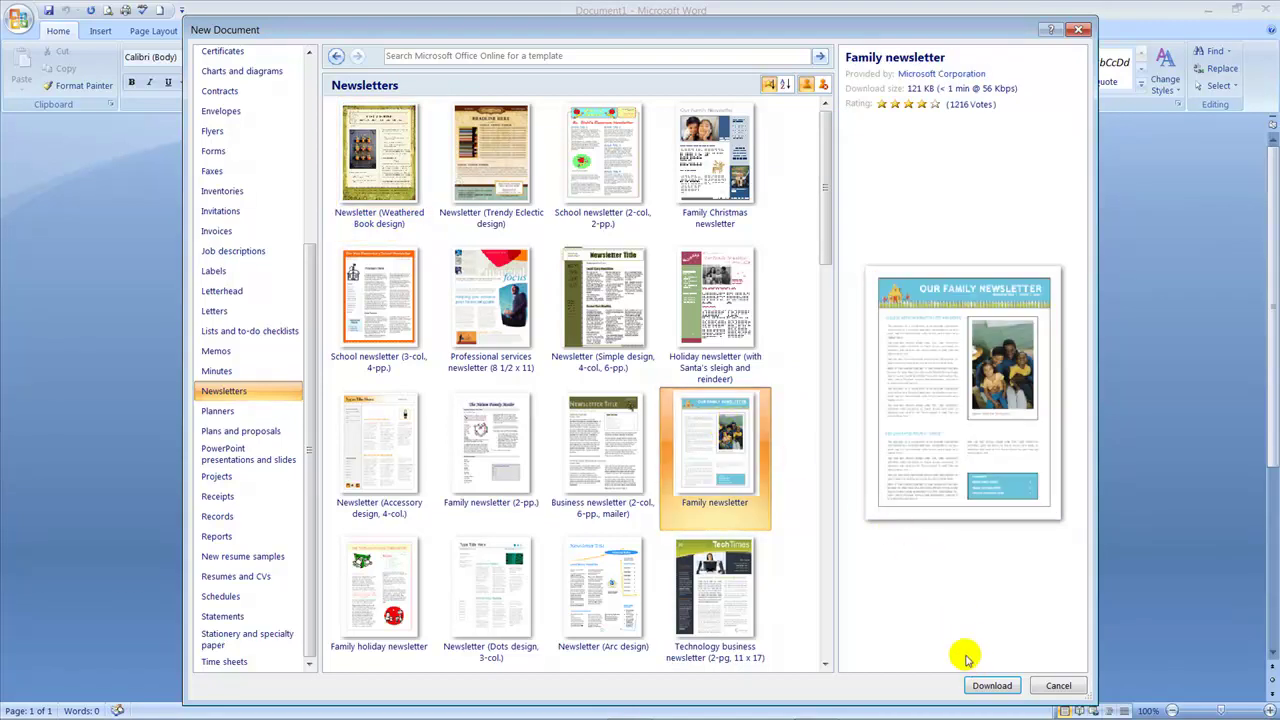
pyautogui.click(993, 686)
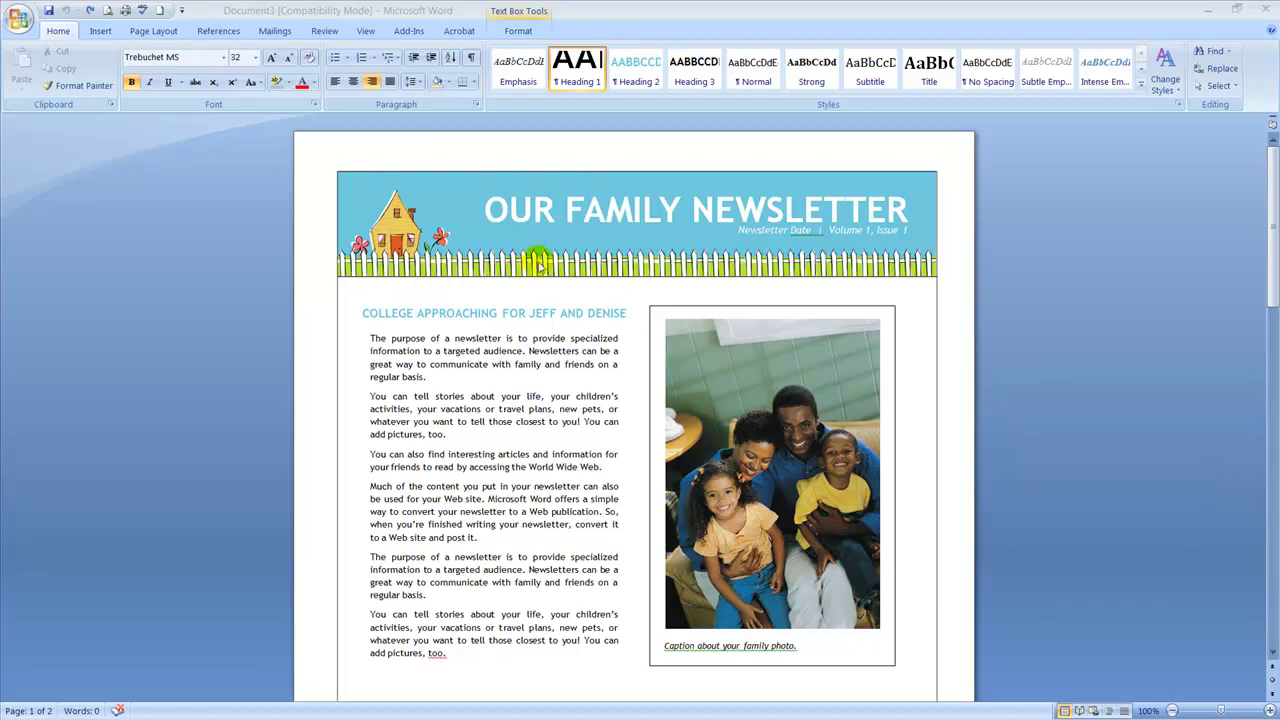
# Step: Once the template loads, place the insertion point before the newsletter's title
pyautogui.click(482, 208)
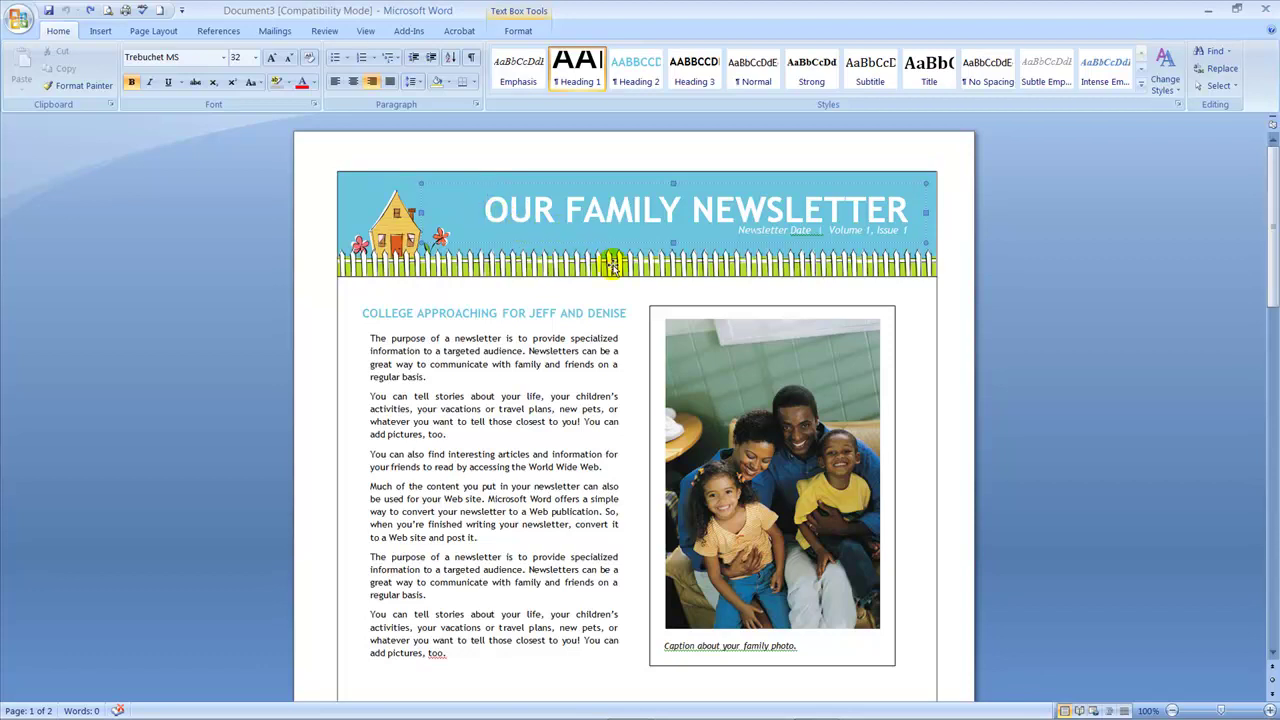
# Step: Change the masthead title to ROGERS FAMILY, removing the old OUR and NEWSLETTER words
pyautogui.write('ROGERS')
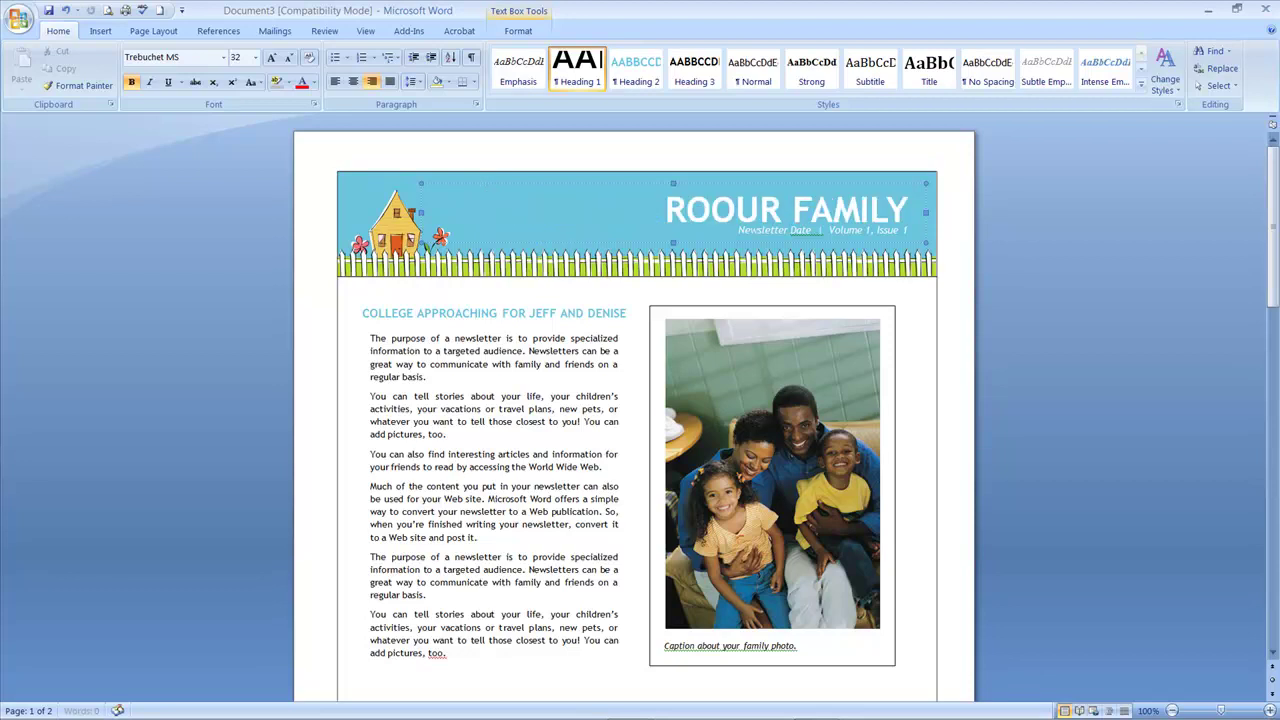
pyautogui.press('Delete')
pyautogui.press('Delete')
pyautogui.press('Delete')
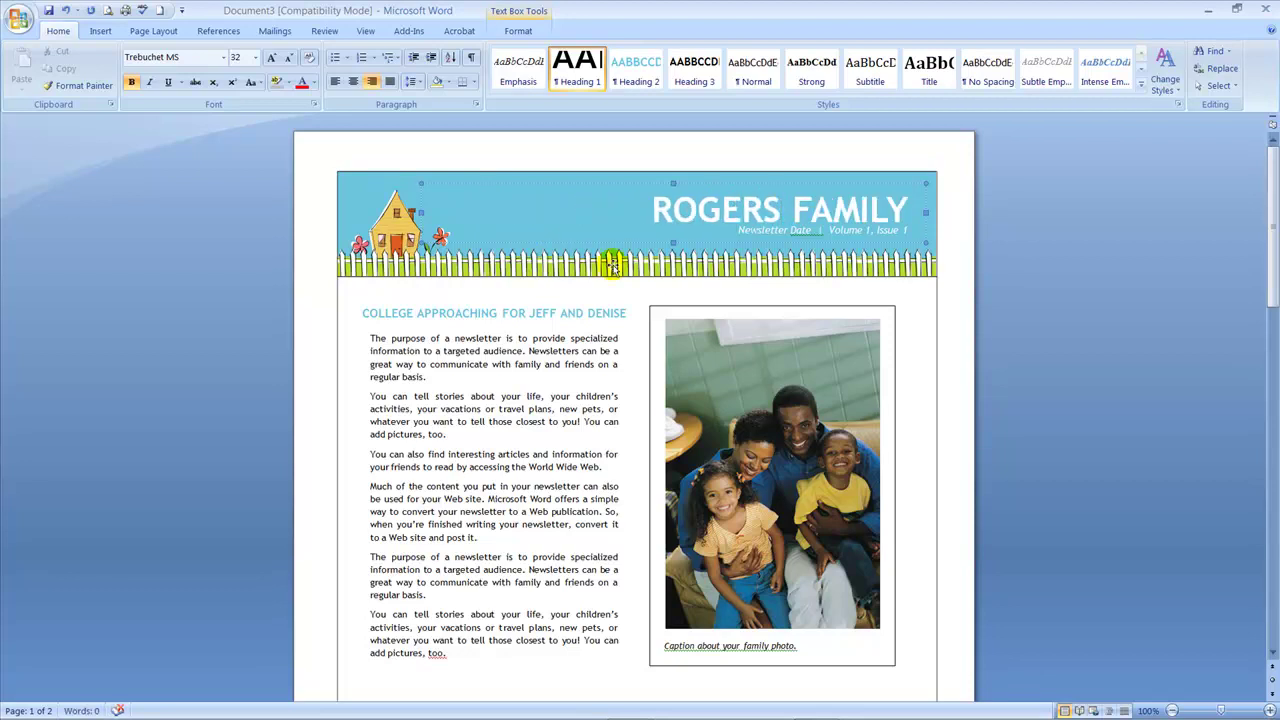
pyautogui.press('End')
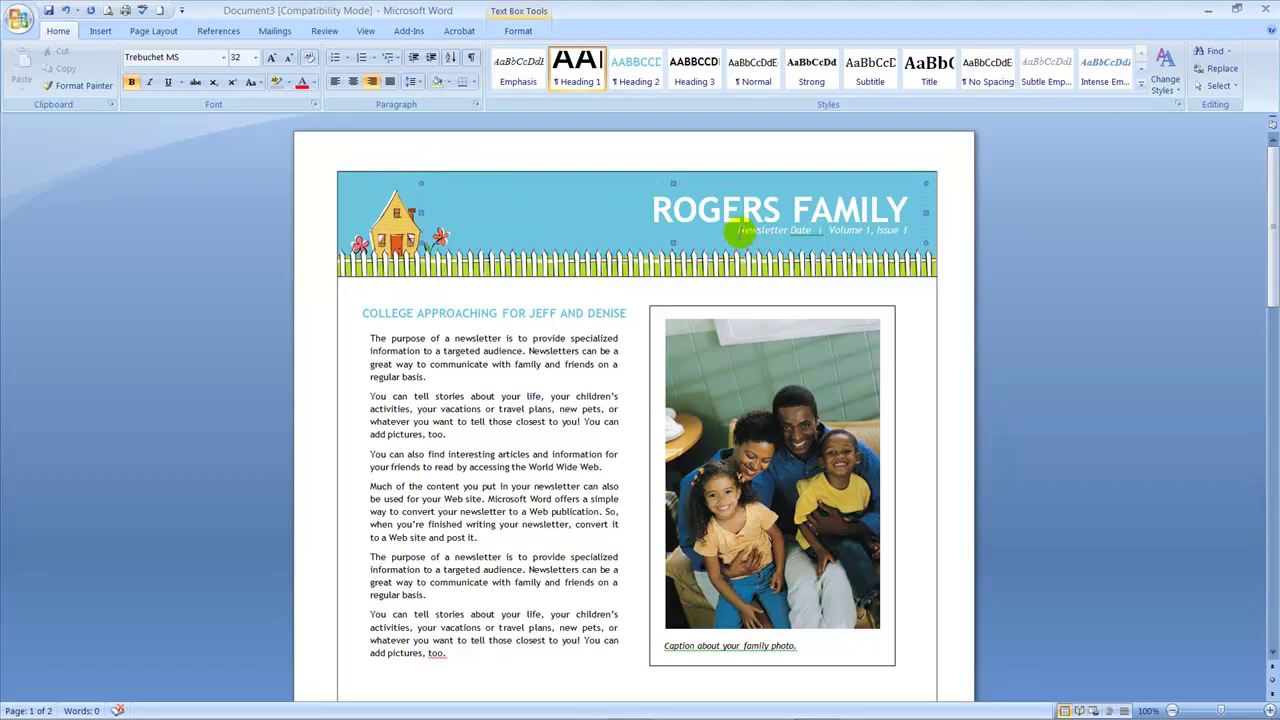
# Step: Replace the Newsletter Date placeholder with October 31, 2010
pyautogui.click(738, 230)
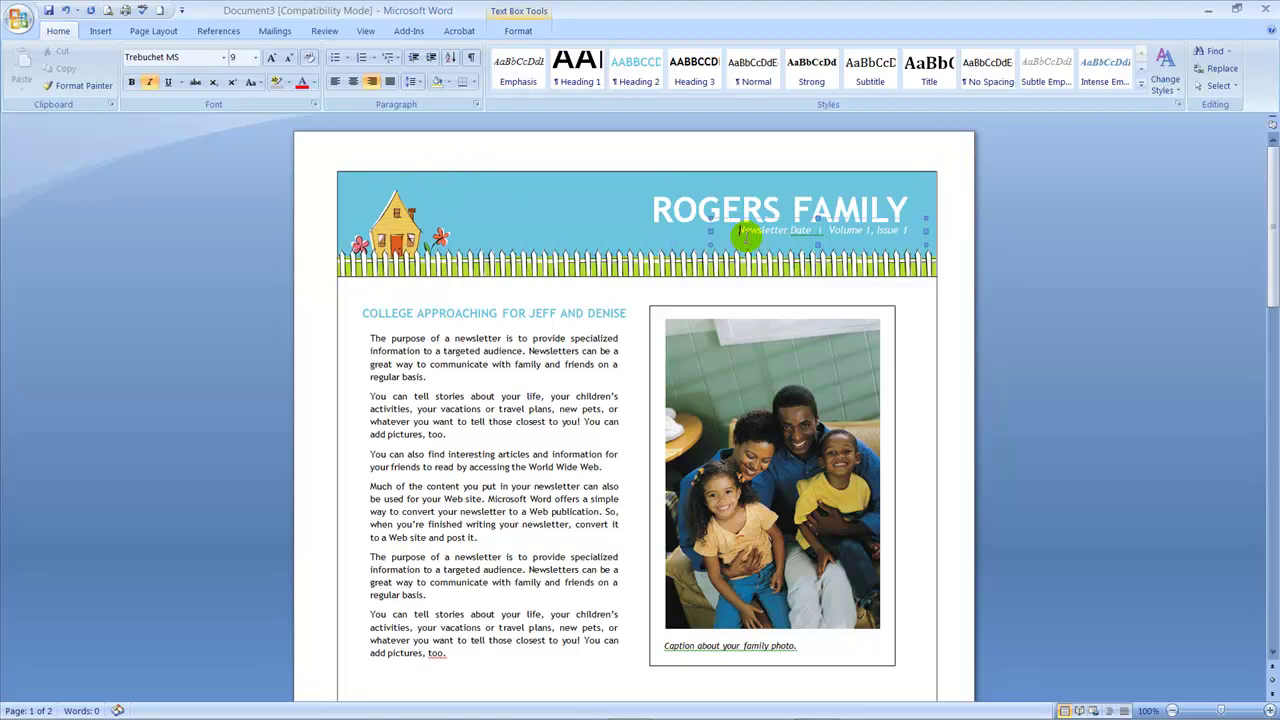
pyautogui.moveTo(738, 230); pyautogui.dragTo(802, 230)
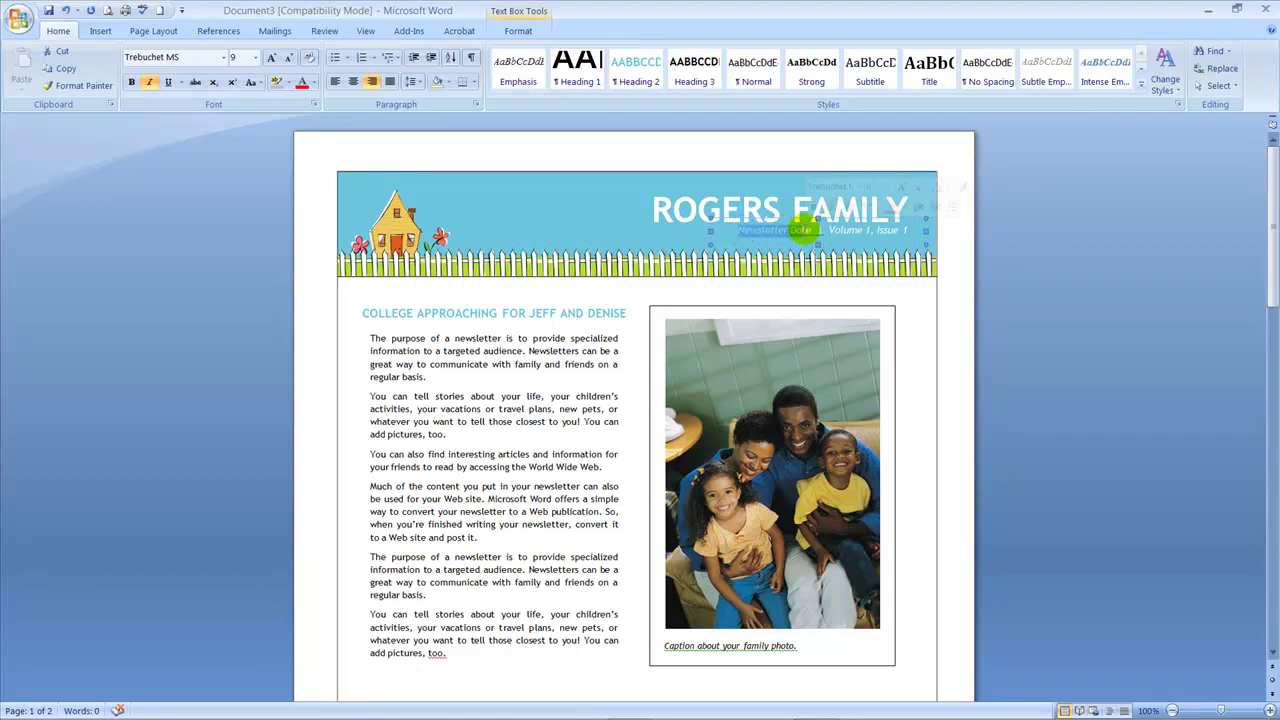
pyautogui.write('October')
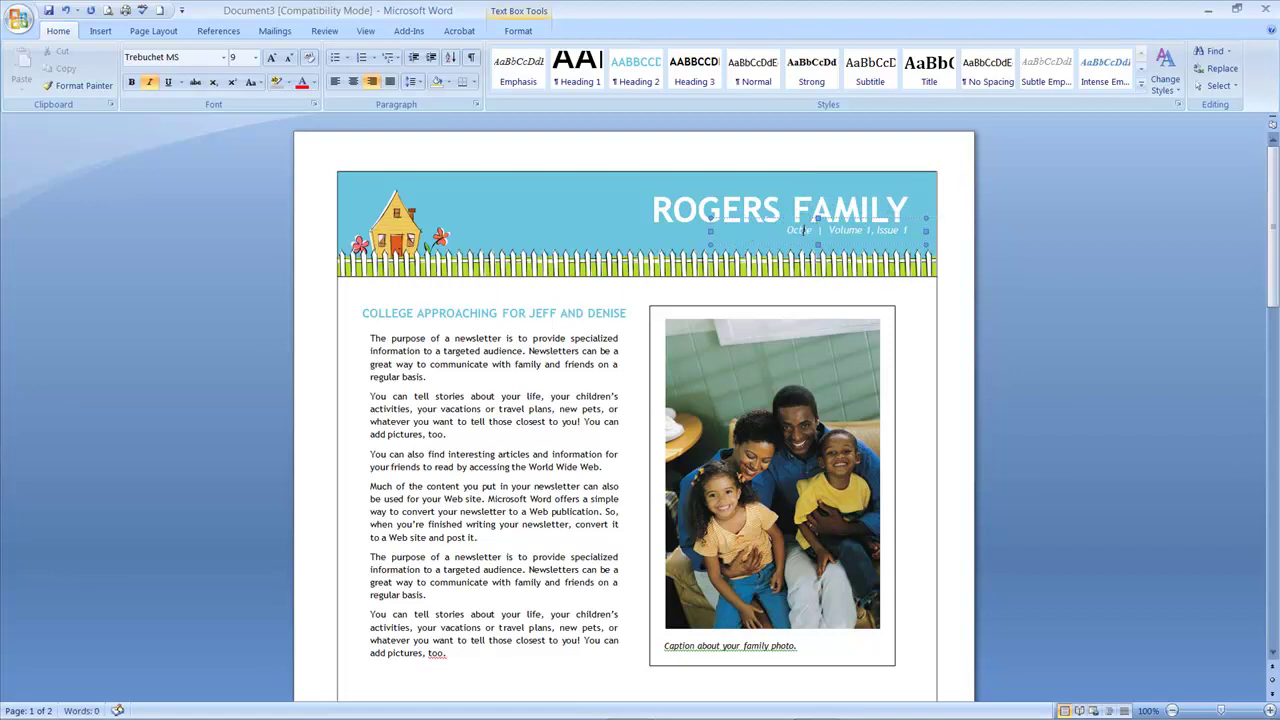
pyautogui.write(' 31, 2010')
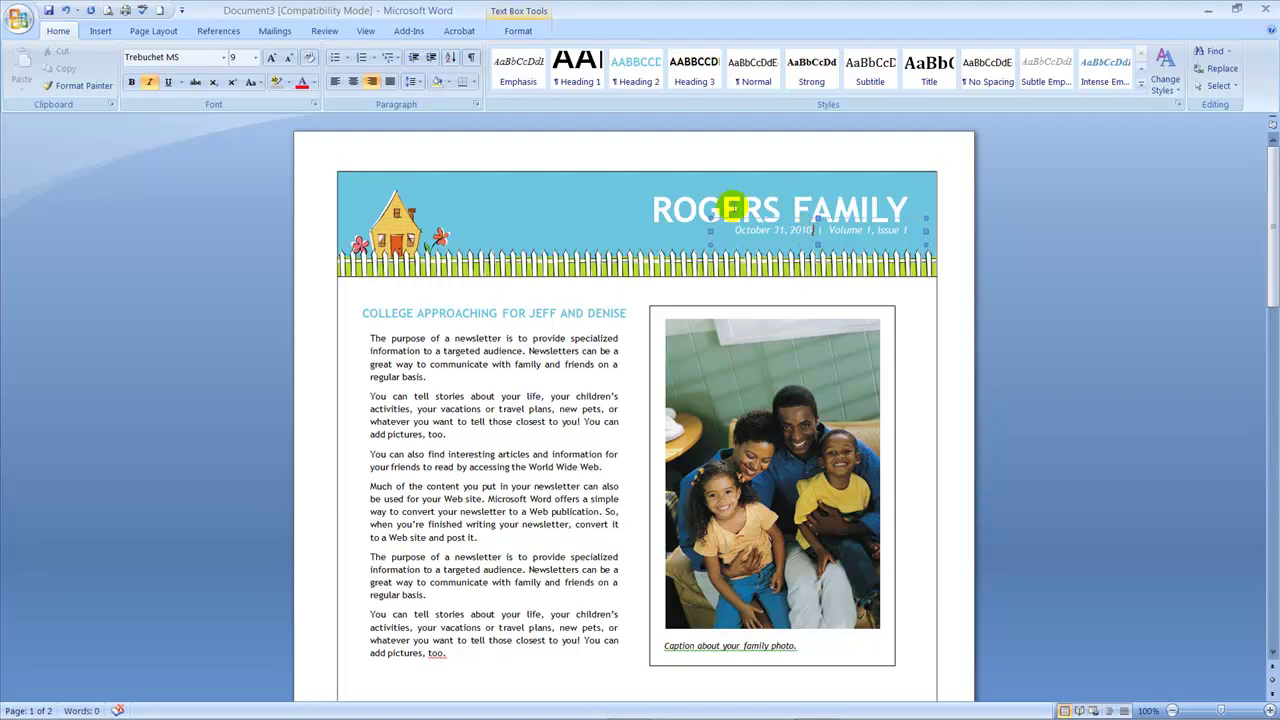
pyautogui.tripleClick(600, 202)
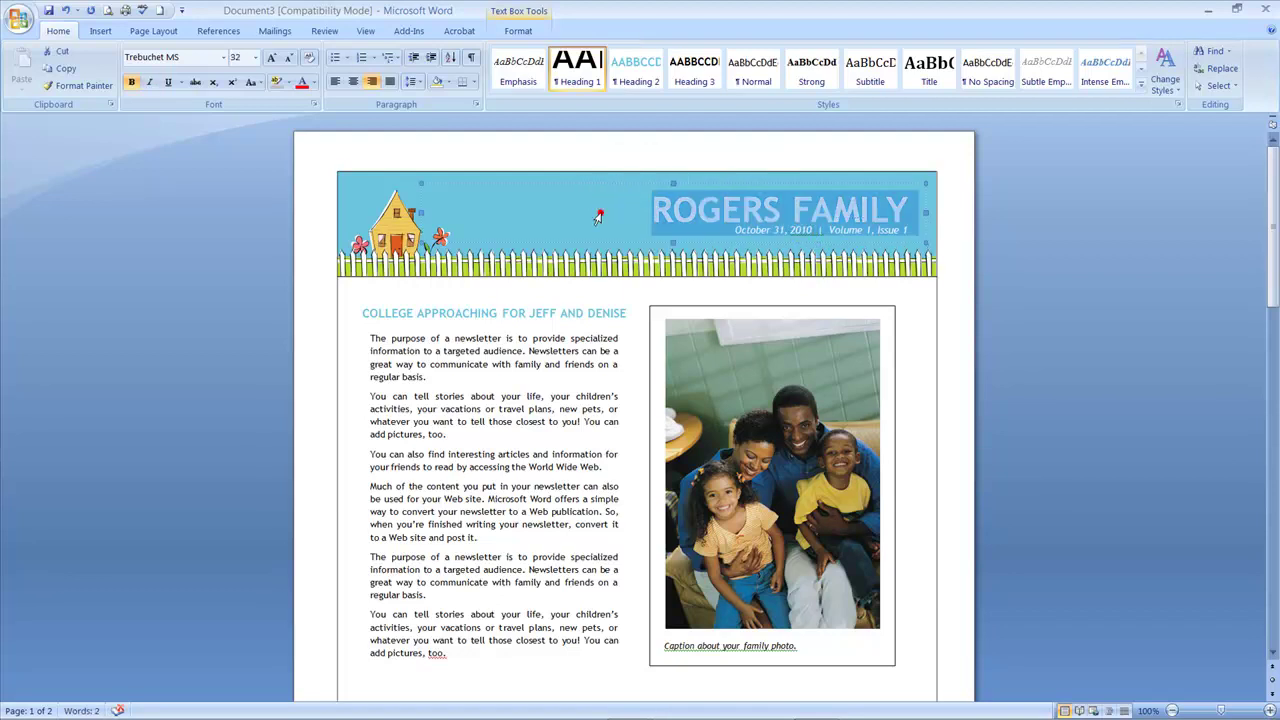
pyautogui.click(1130, 347)
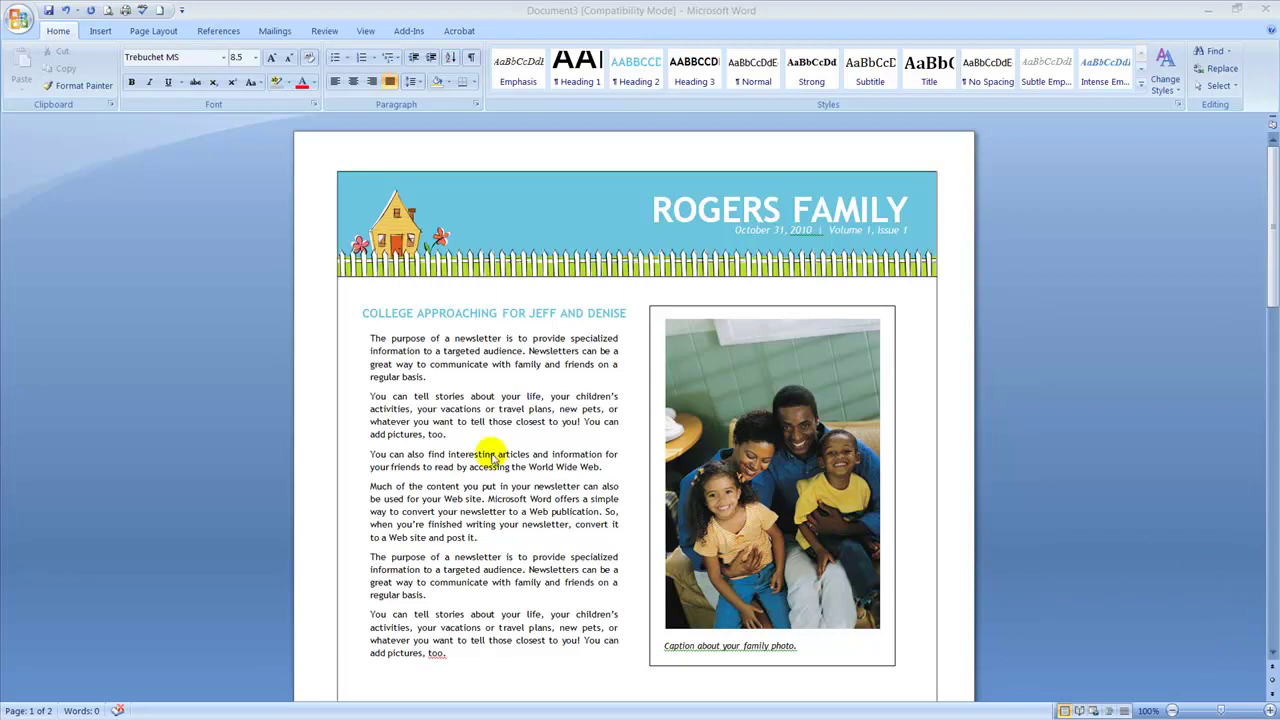
# Step: Type 'The text you want' at the first paragraph's start, then select all text in Notepad
pyautogui.click(398, 370)
pyautogui.click(371, 338)
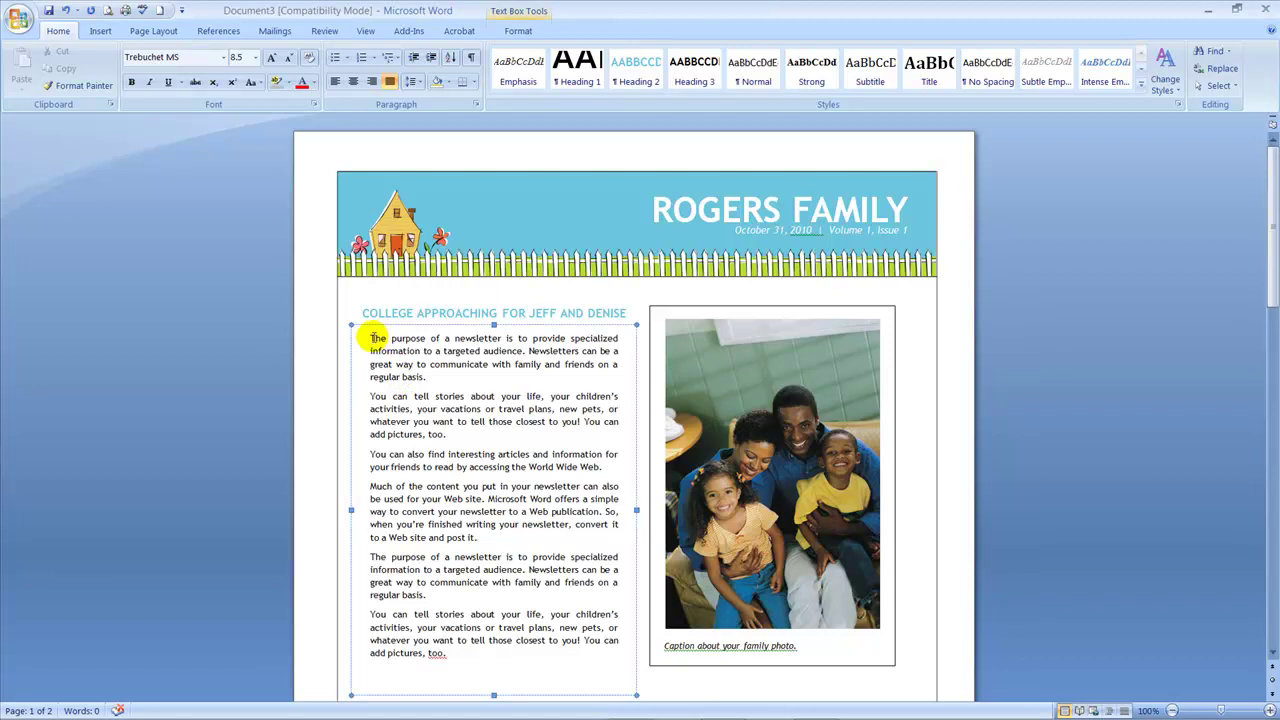
pyautogui.write('The text ')
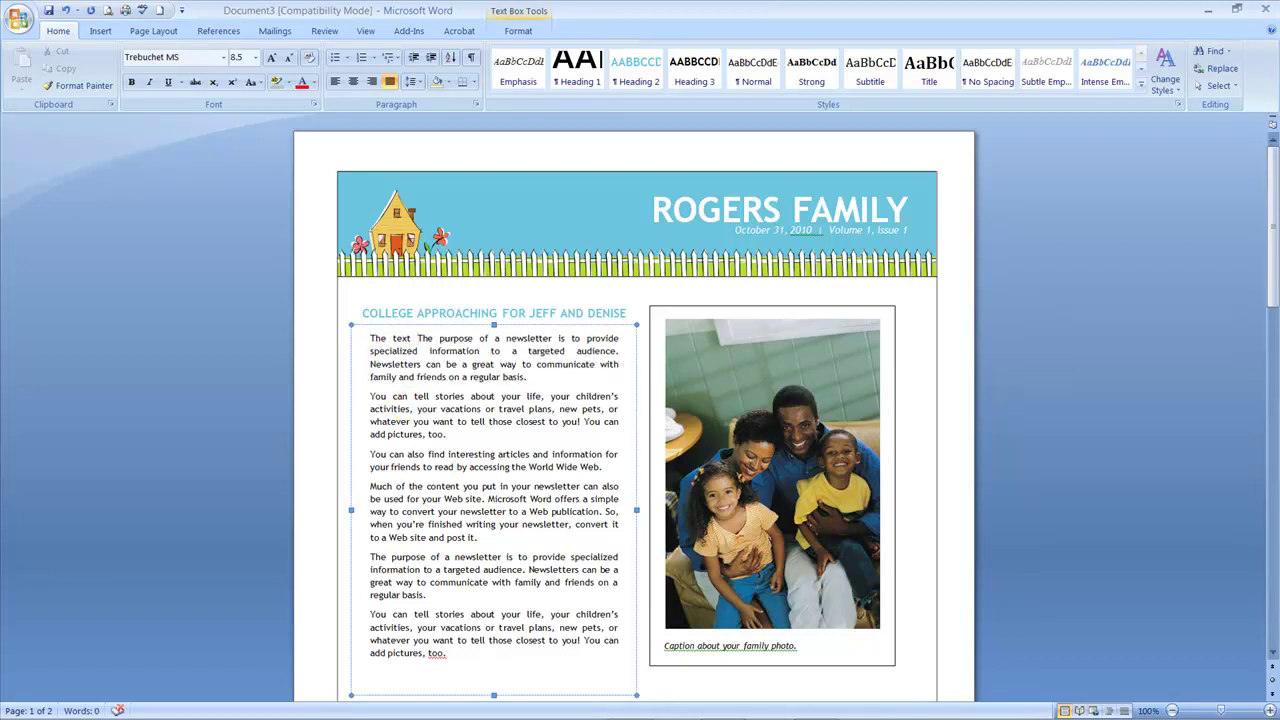
pyautogui.write('you want')
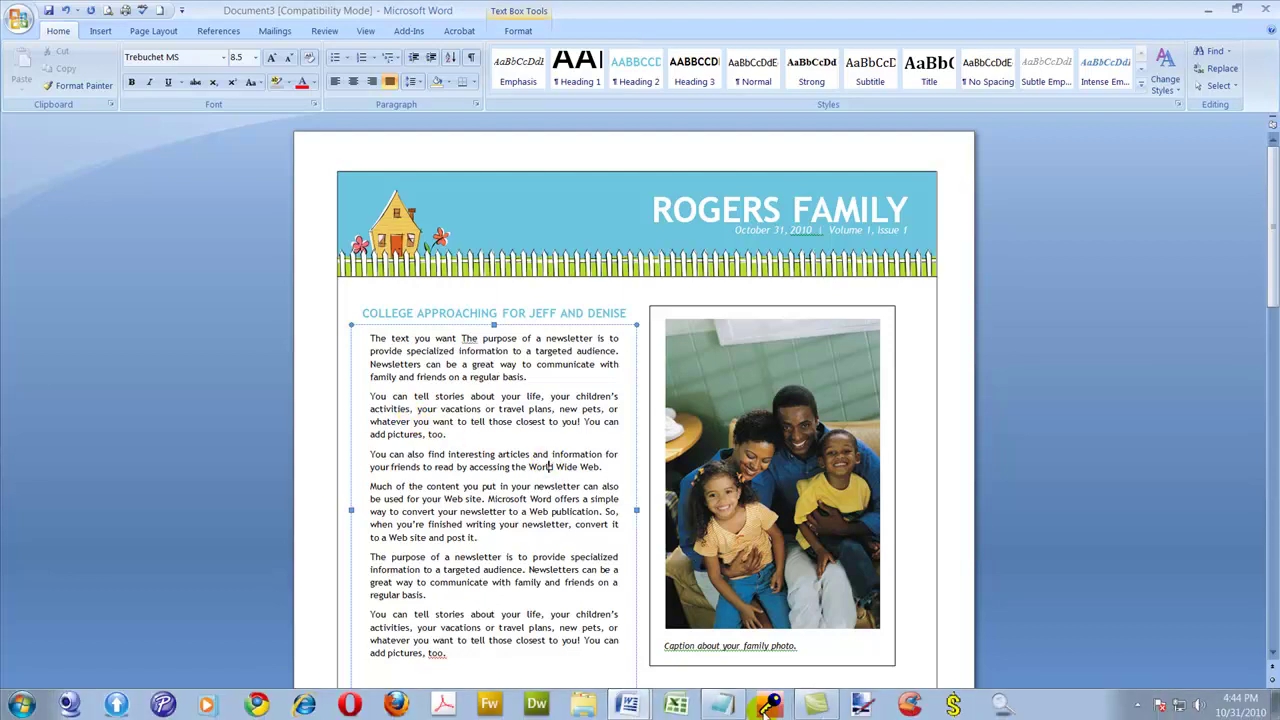
pyautogui.click(738, 707)
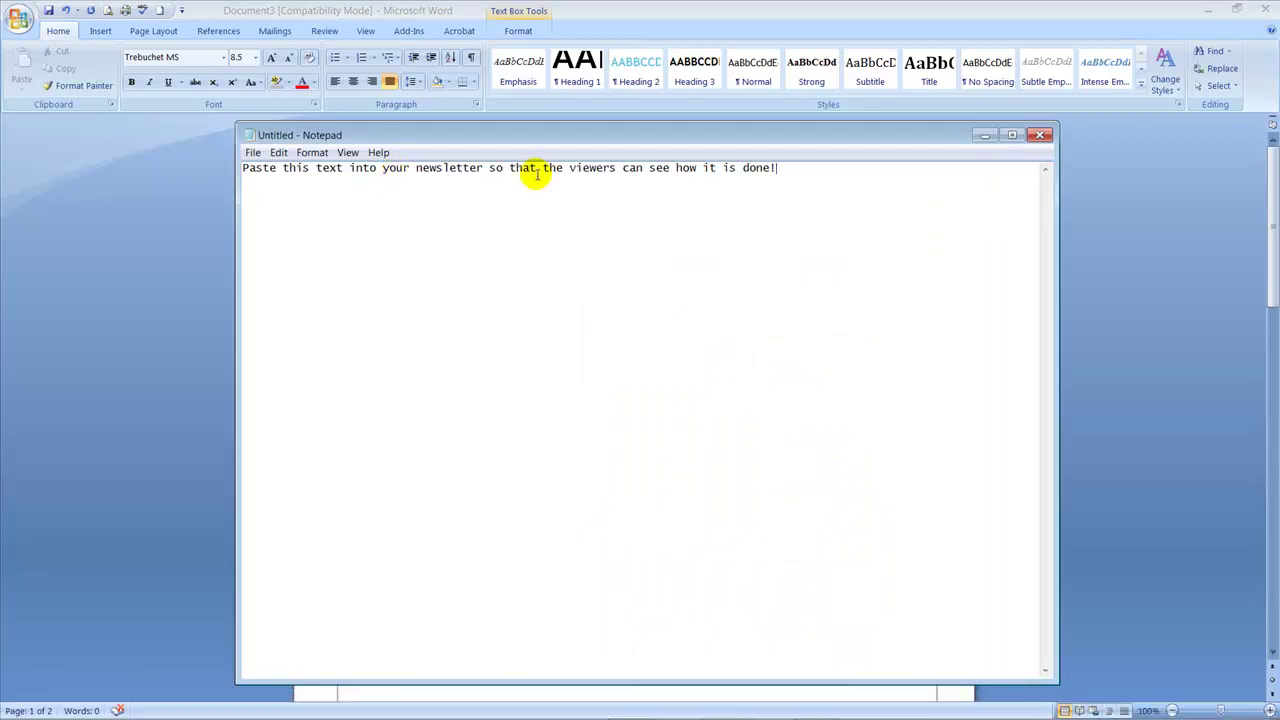
pyautogui.hotkey('ctrl', 'a')
pyautogui.hotkey('ctrl', 'c')
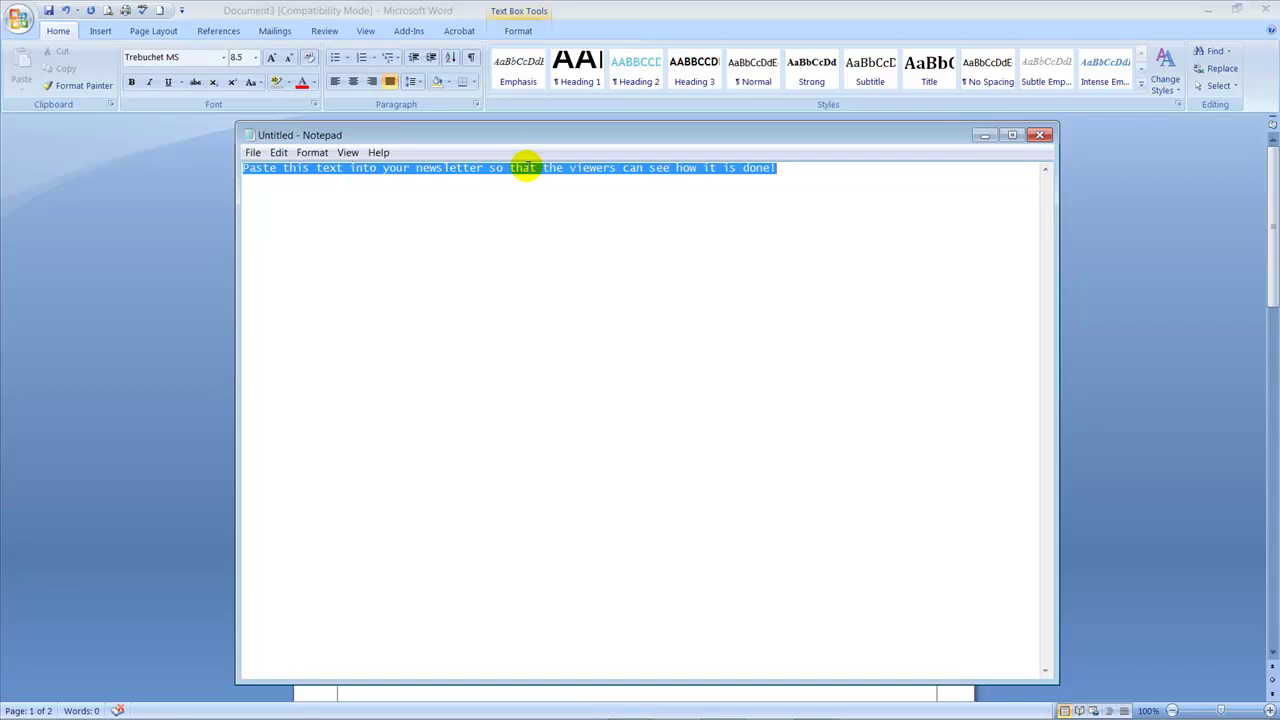
# Step: Back in Word, select the newsletter's entire first article paragraph
pyautogui.click(23, 57)
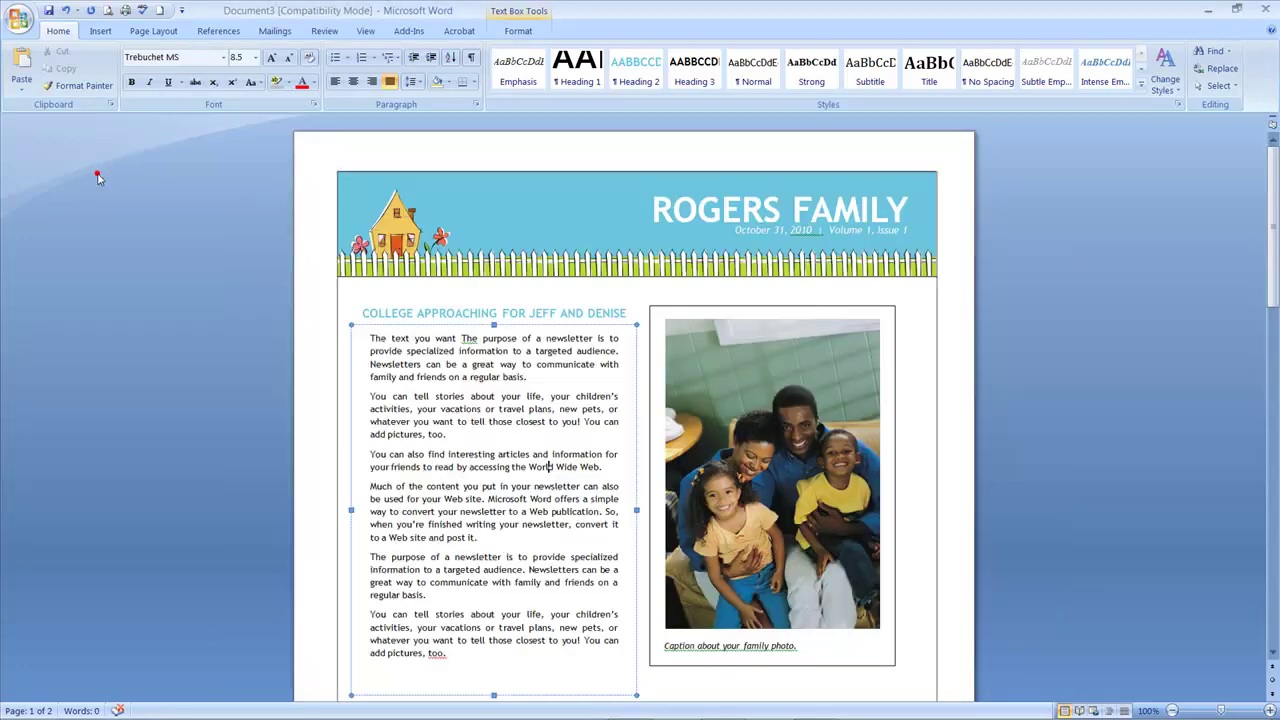
pyautogui.click(462, 378)
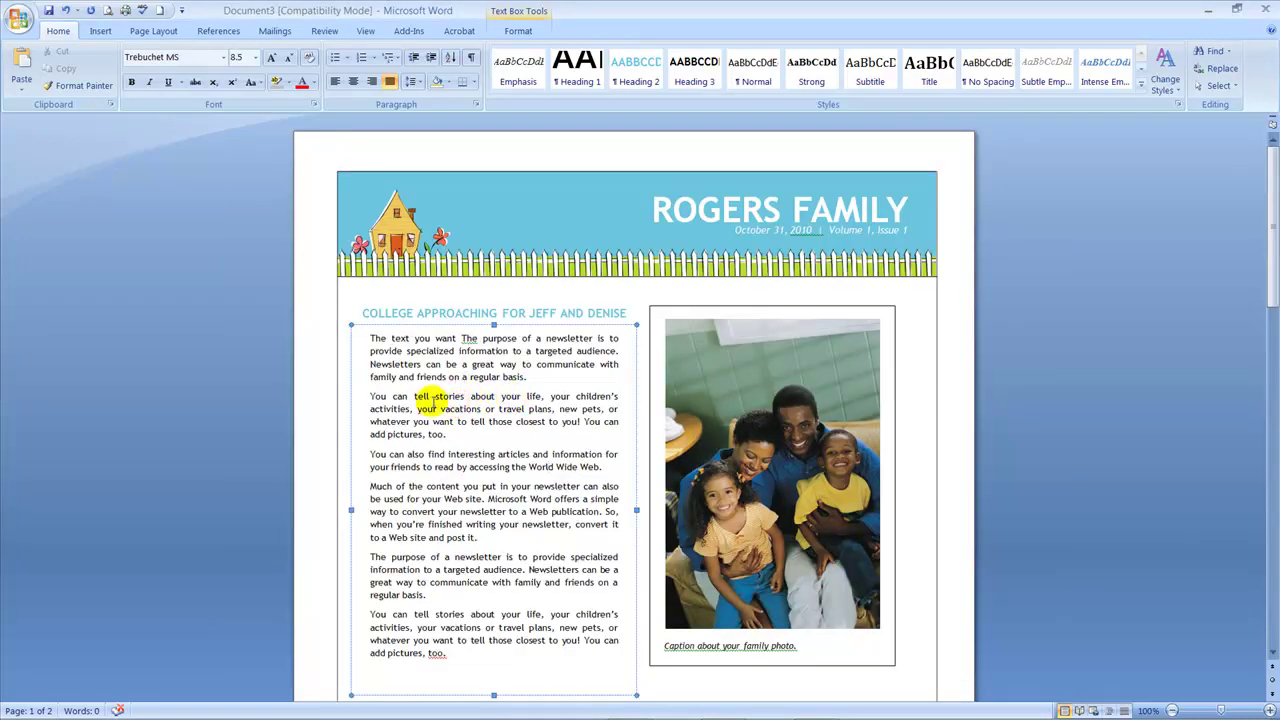
pyautogui.keyDown('shift'); pyautogui.click(370, 338); pyautogui.keyUp('shift')
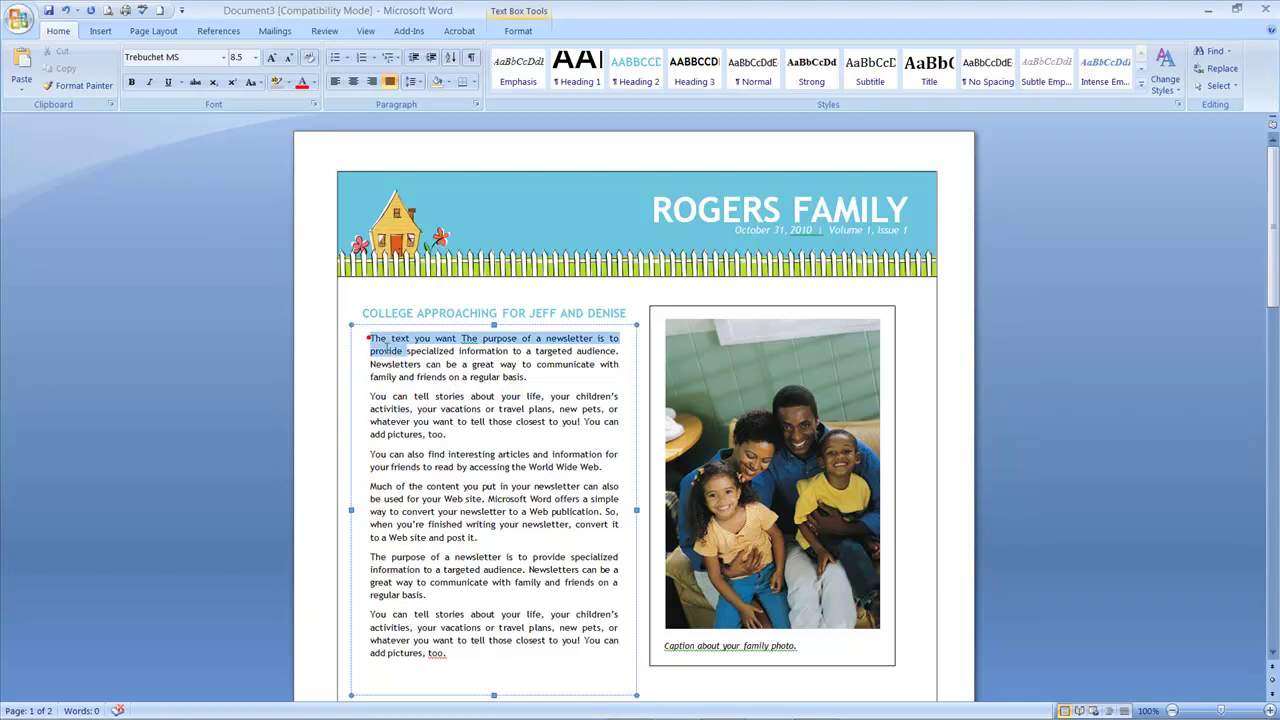
pyautogui.moveTo(455, 365); pyautogui.dragTo(528, 380)
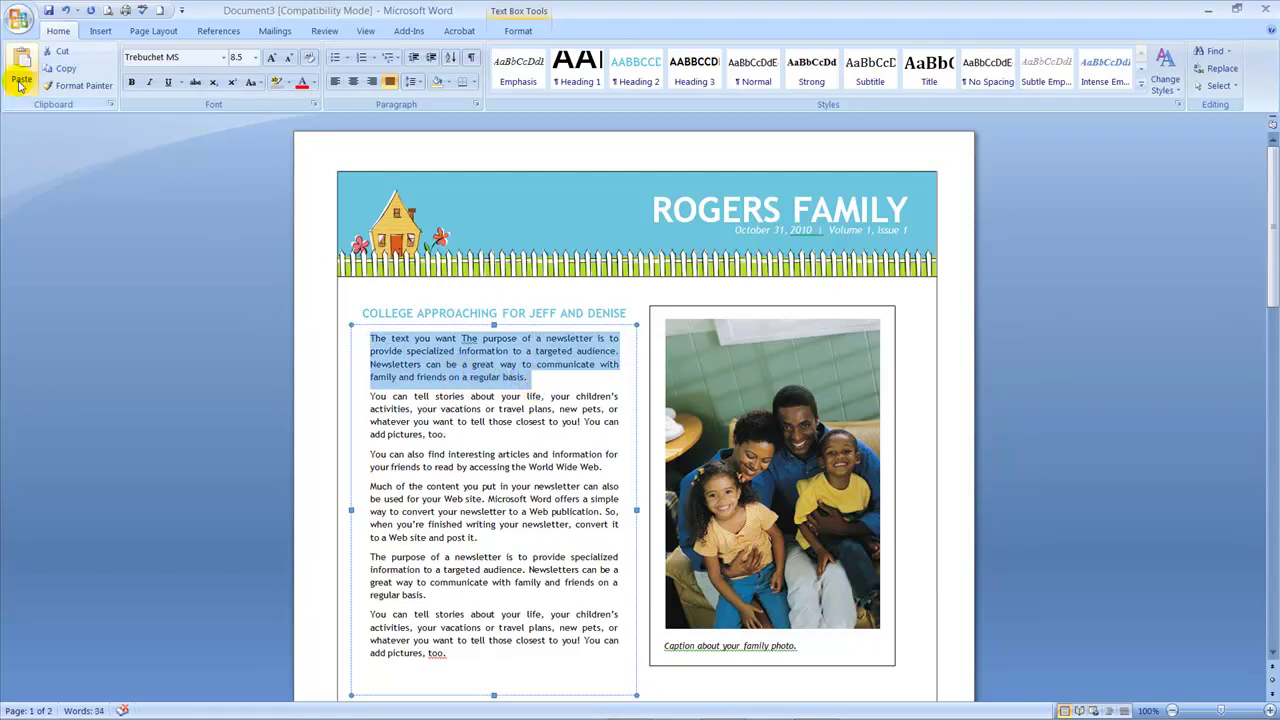
# Step: Paste the copied Notepad sentence over it using Paste Special as Unformatted Text
pyautogui.click(19, 85)
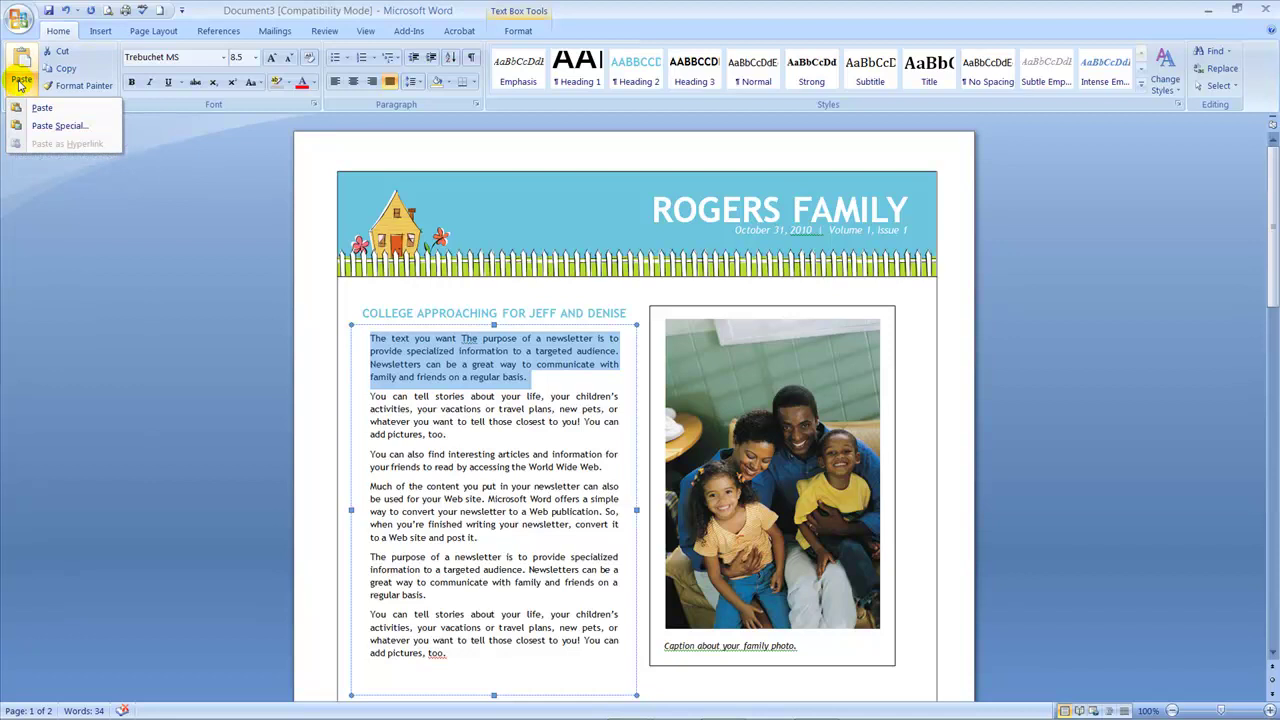
pyautogui.click(50, 126)
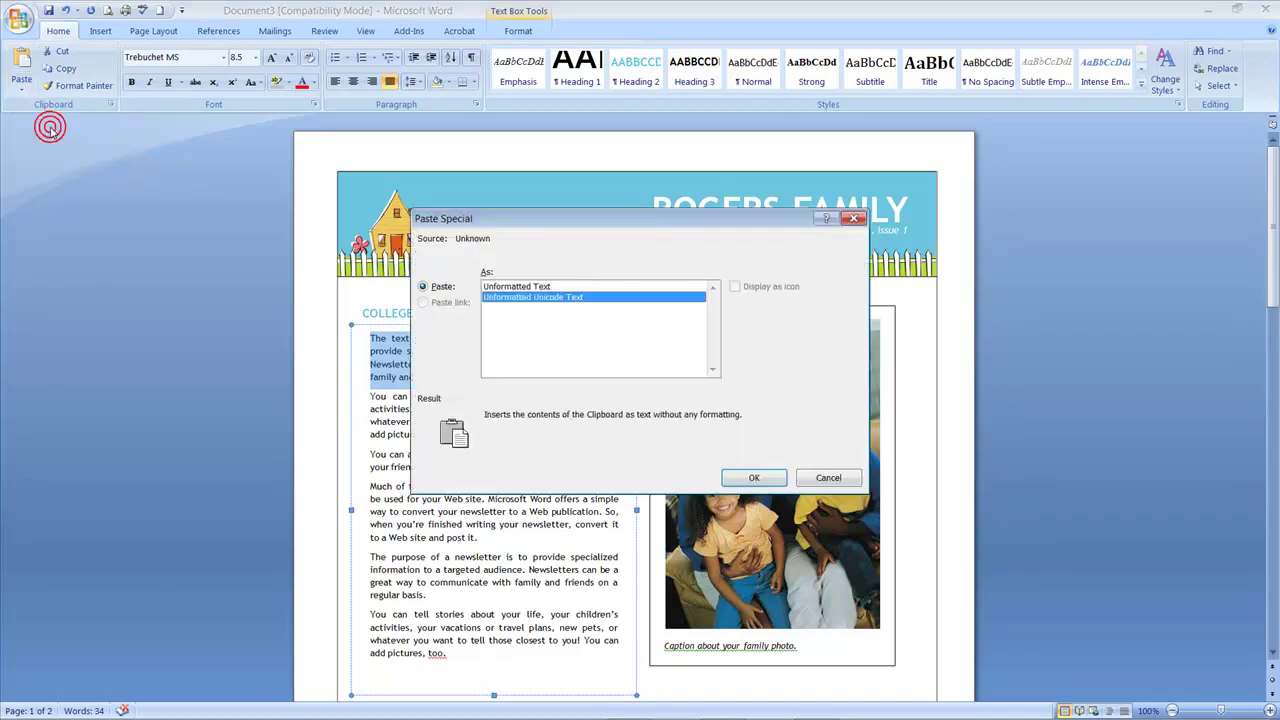
pyautogui.click(543, 287)
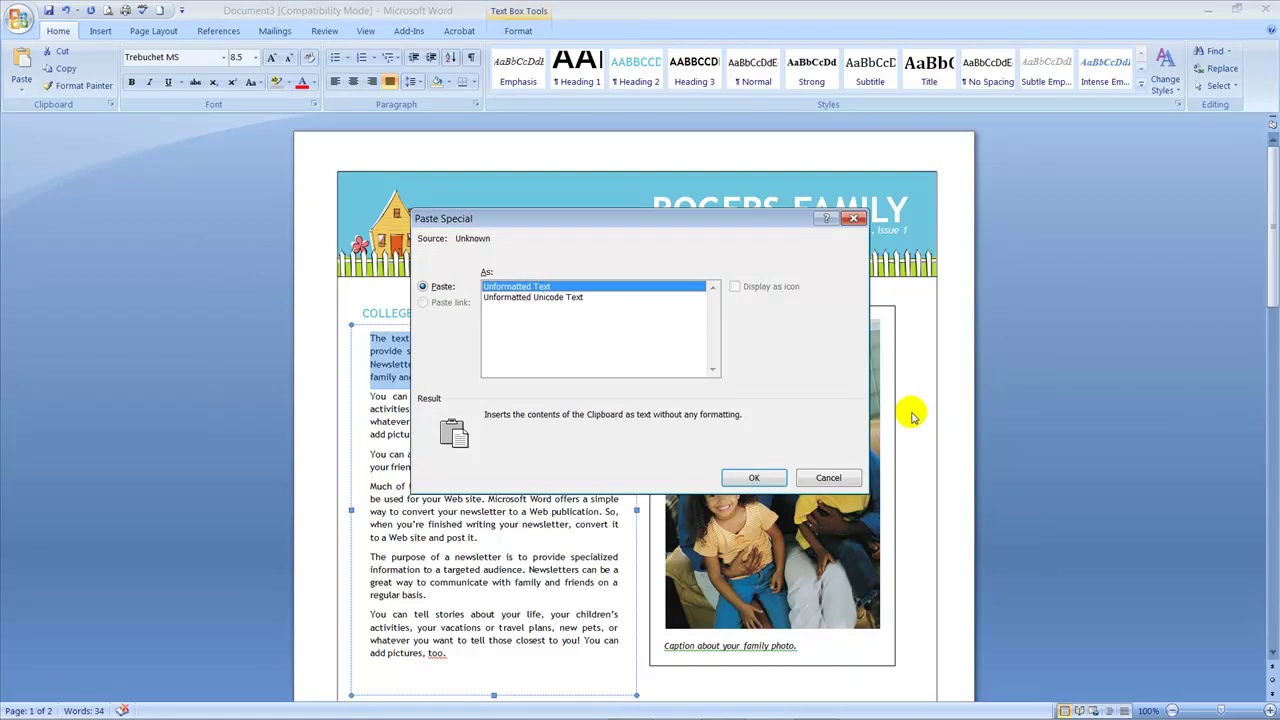
pyautogui.click(754, 477)
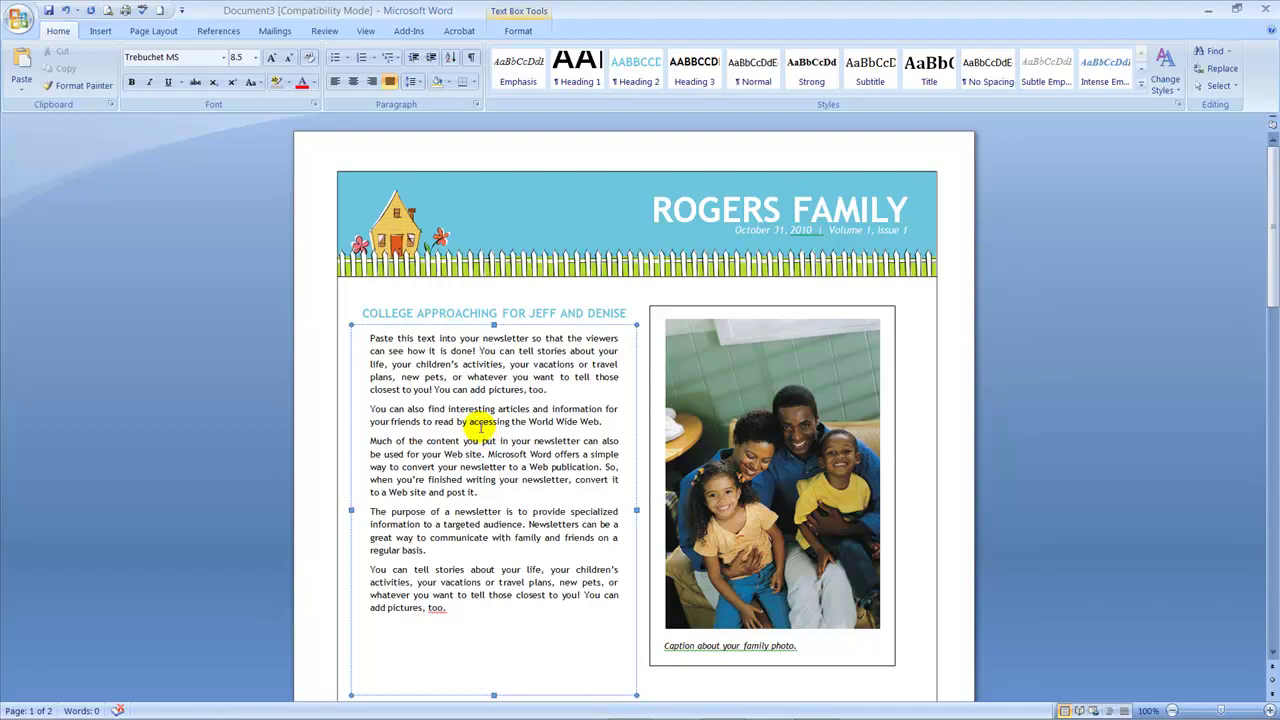
pyautogui.click(770, 590)
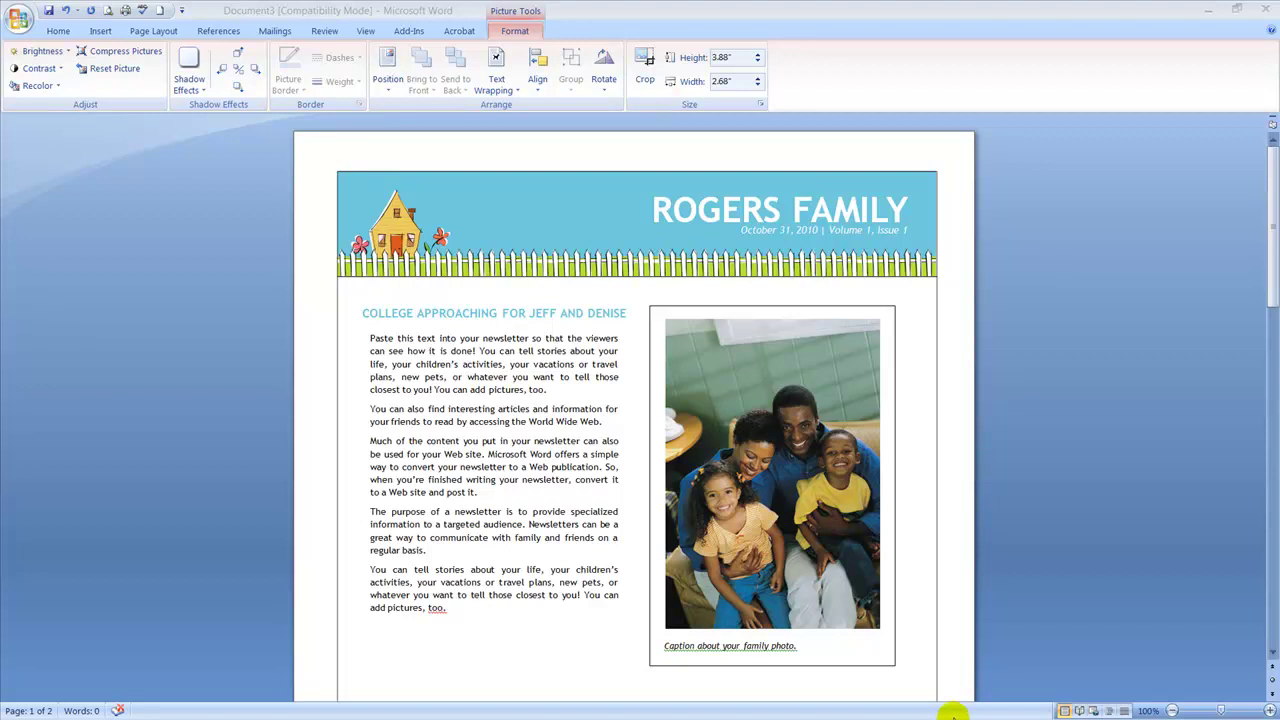
pyautogui.click(707, 418)
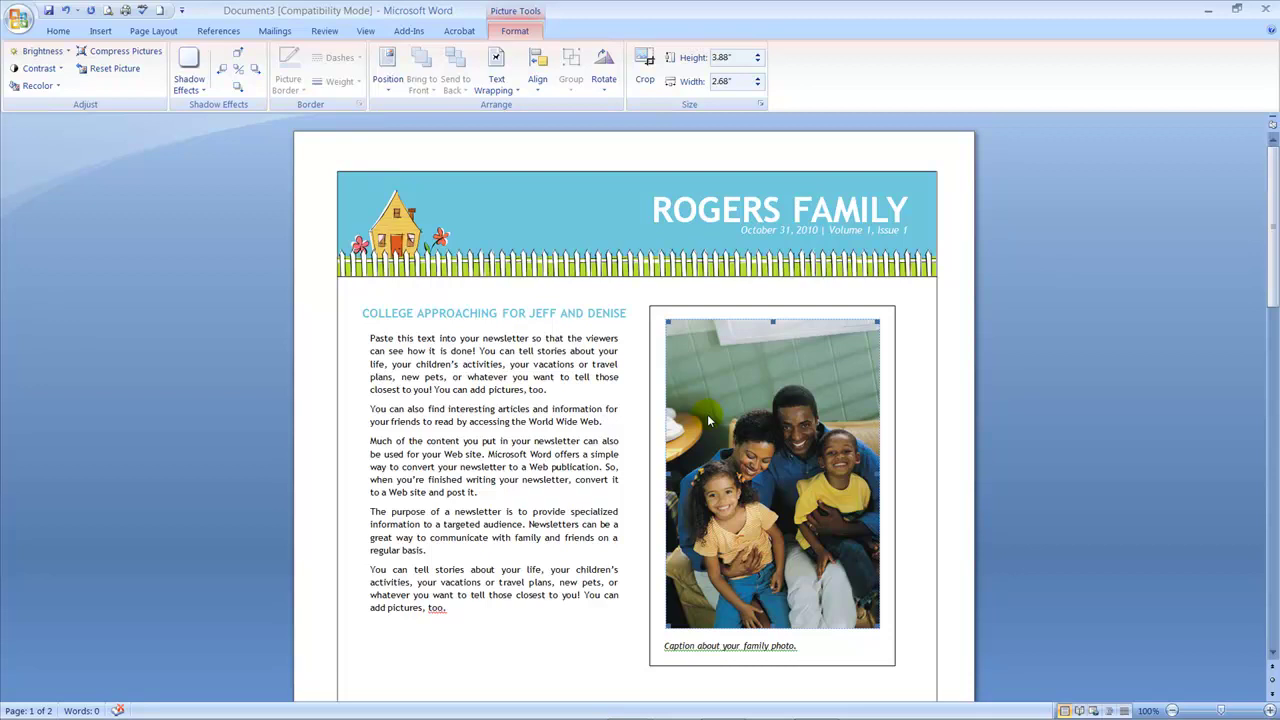
pyautogui.click(518, 32)
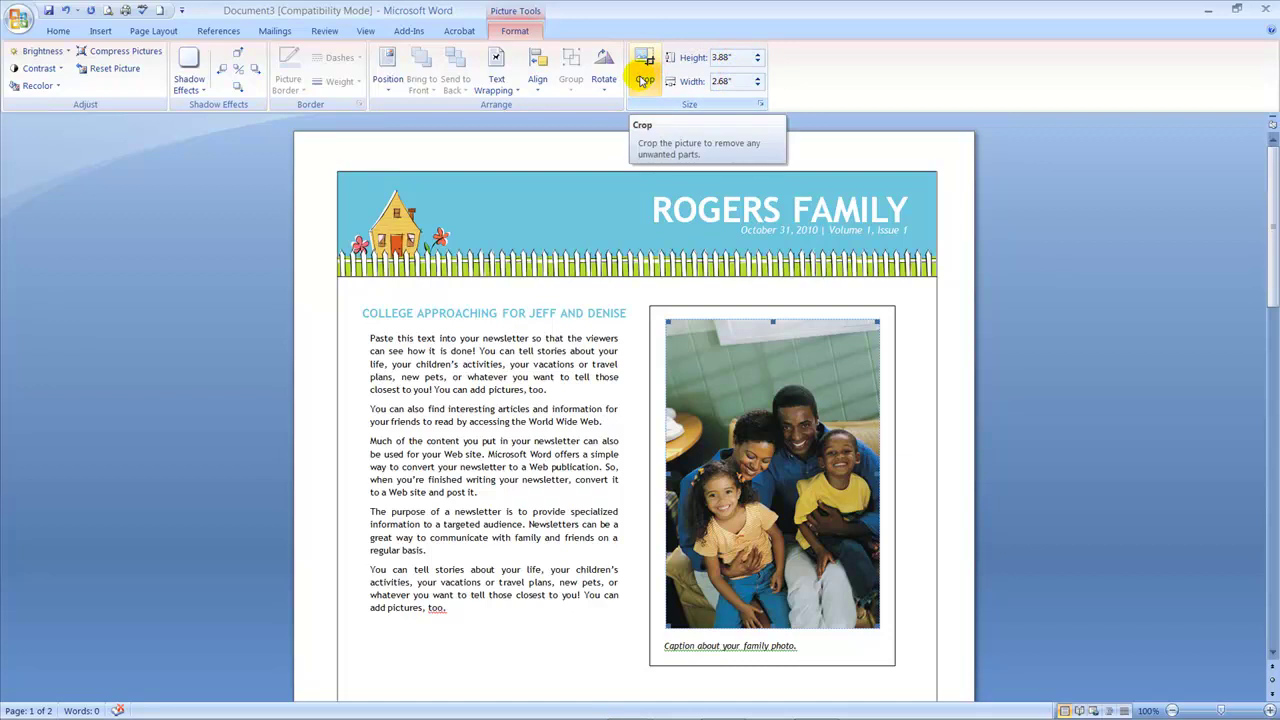
pyautogui.click(1231, 619)
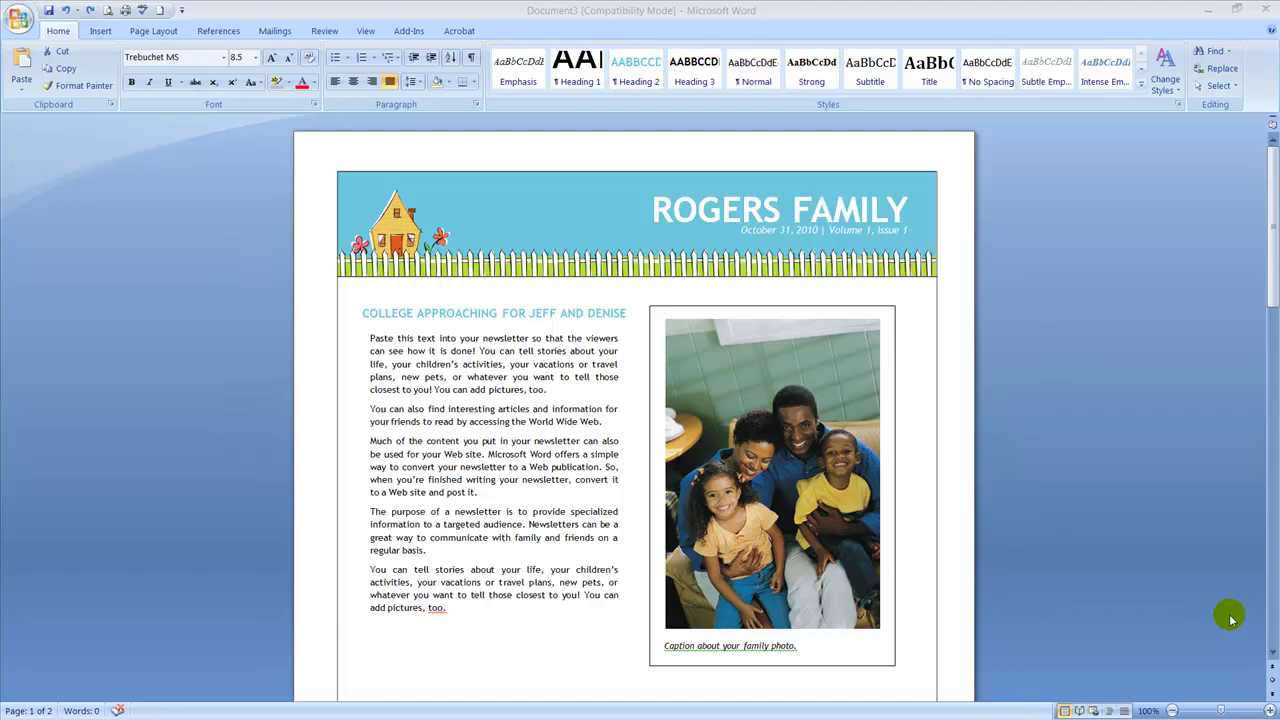
# Step: Select the family photo and bring up the Clip Art pane from the Insert tab
pyautogui.click(862, 374)
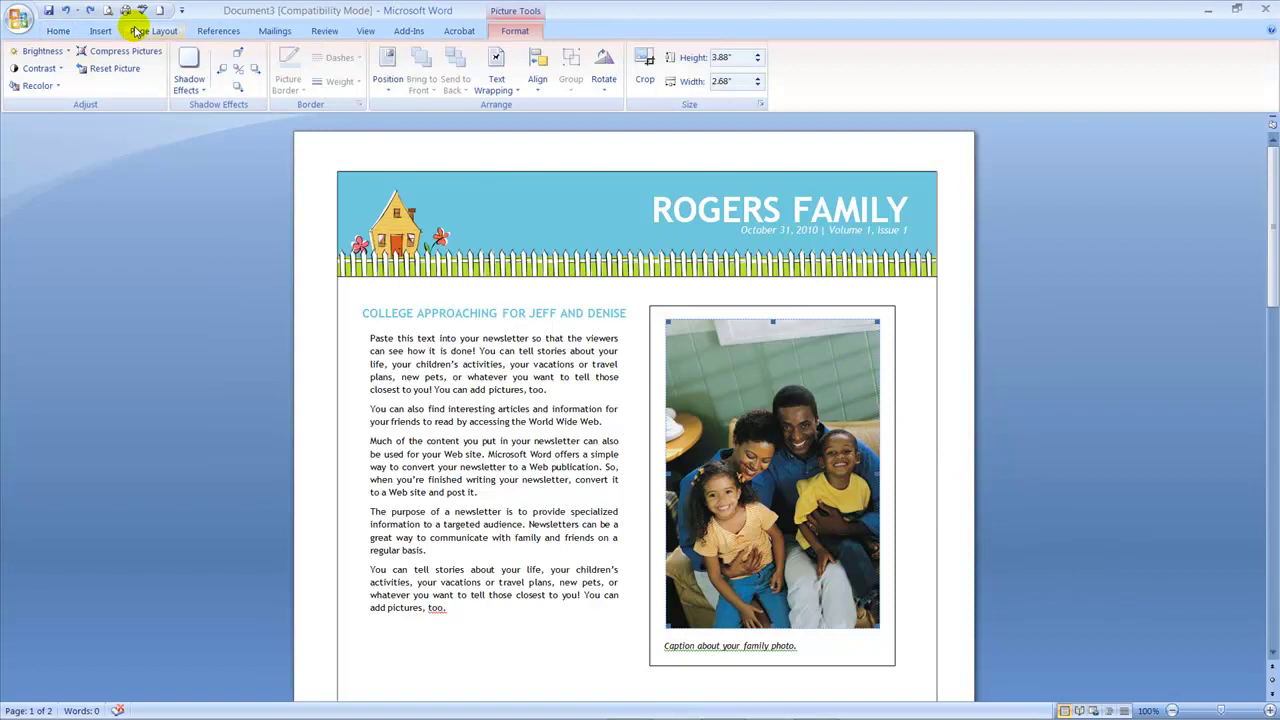
pyautogui.click(101, 31)
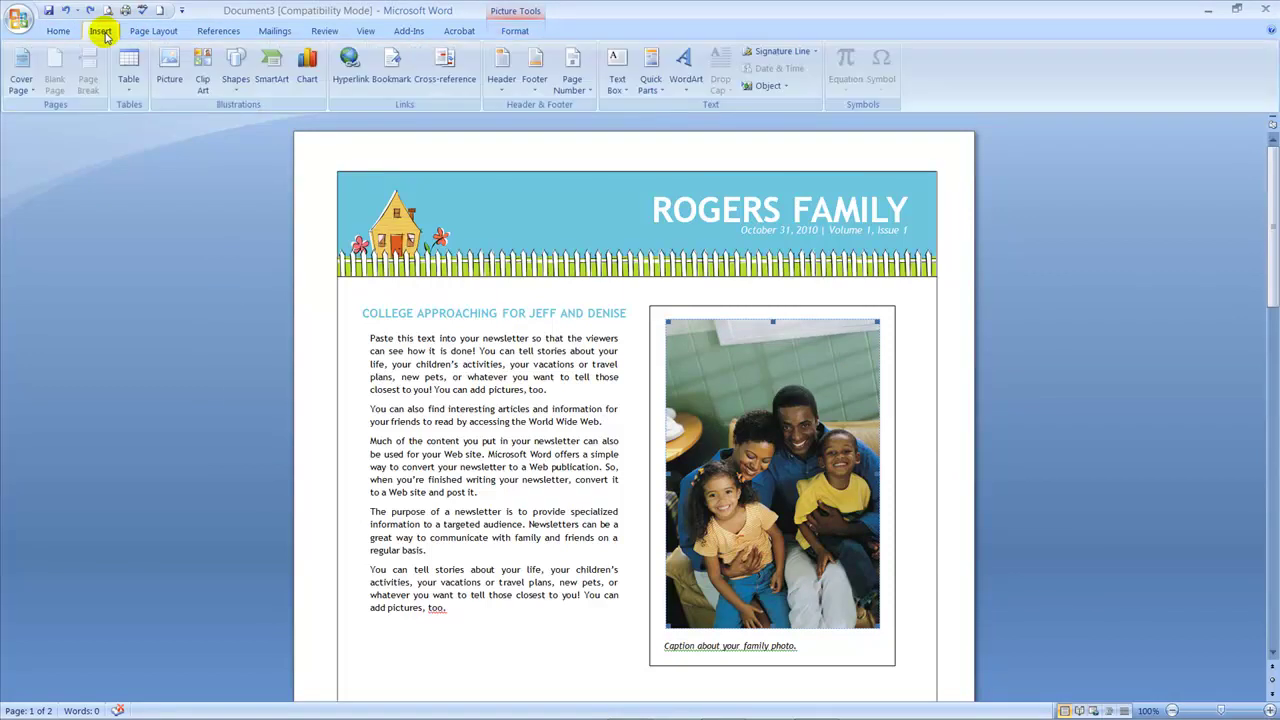
pyautogui.click(200, 72)
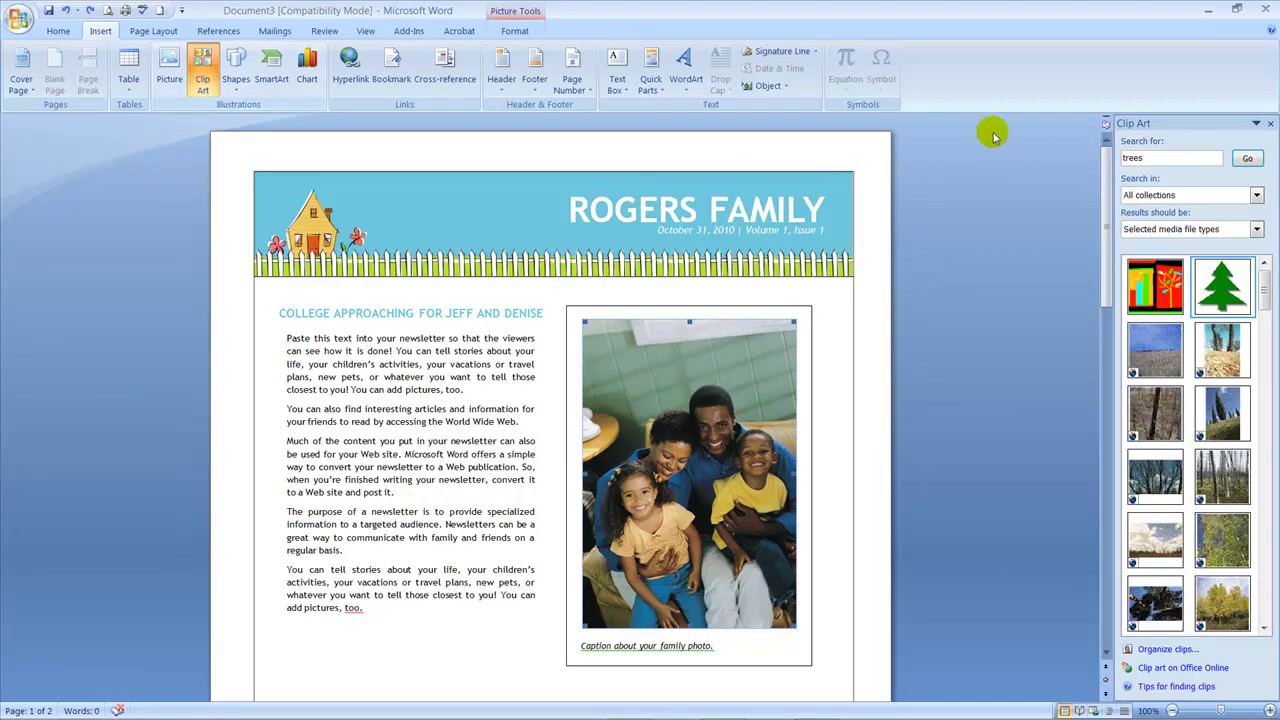
# Step: Search clip art for 'cars' and insert the antique car clip in the photo's place
pyautogui.click(1151, 162)
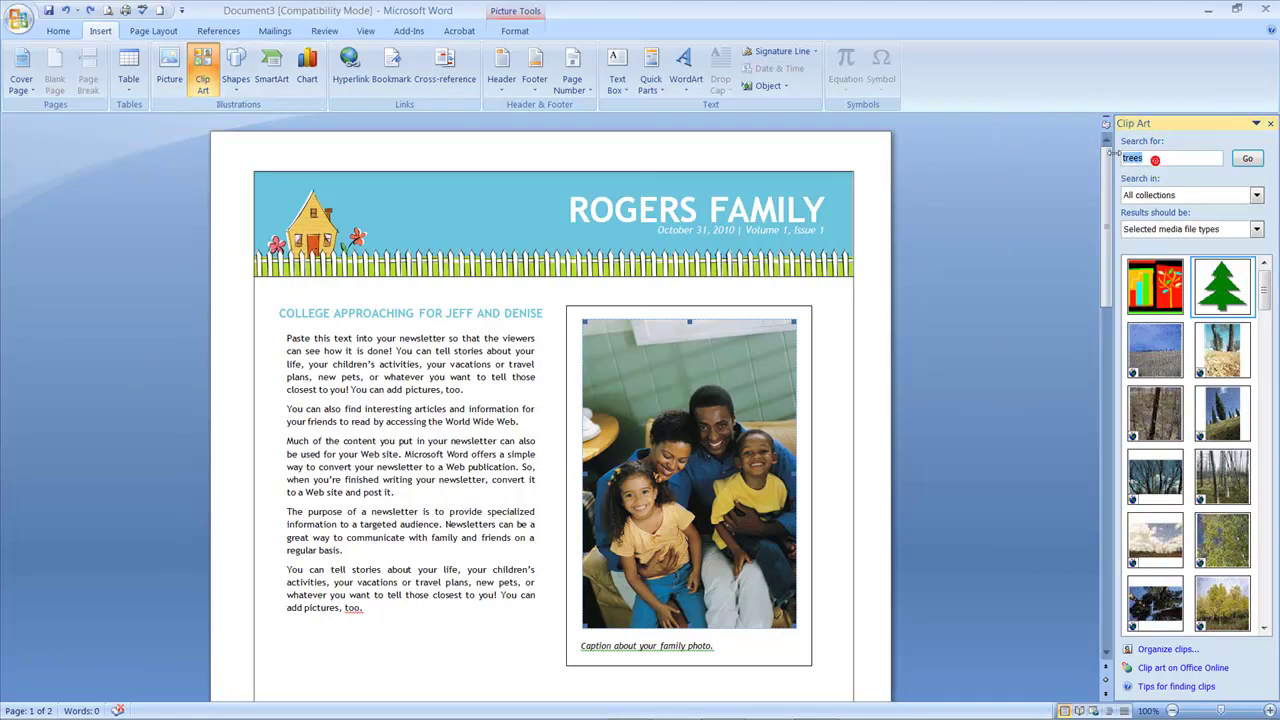
pyautogui.doubleClick(1160, 165)
pyautogui.write('cars')
pyautogui.click(1248, 158)
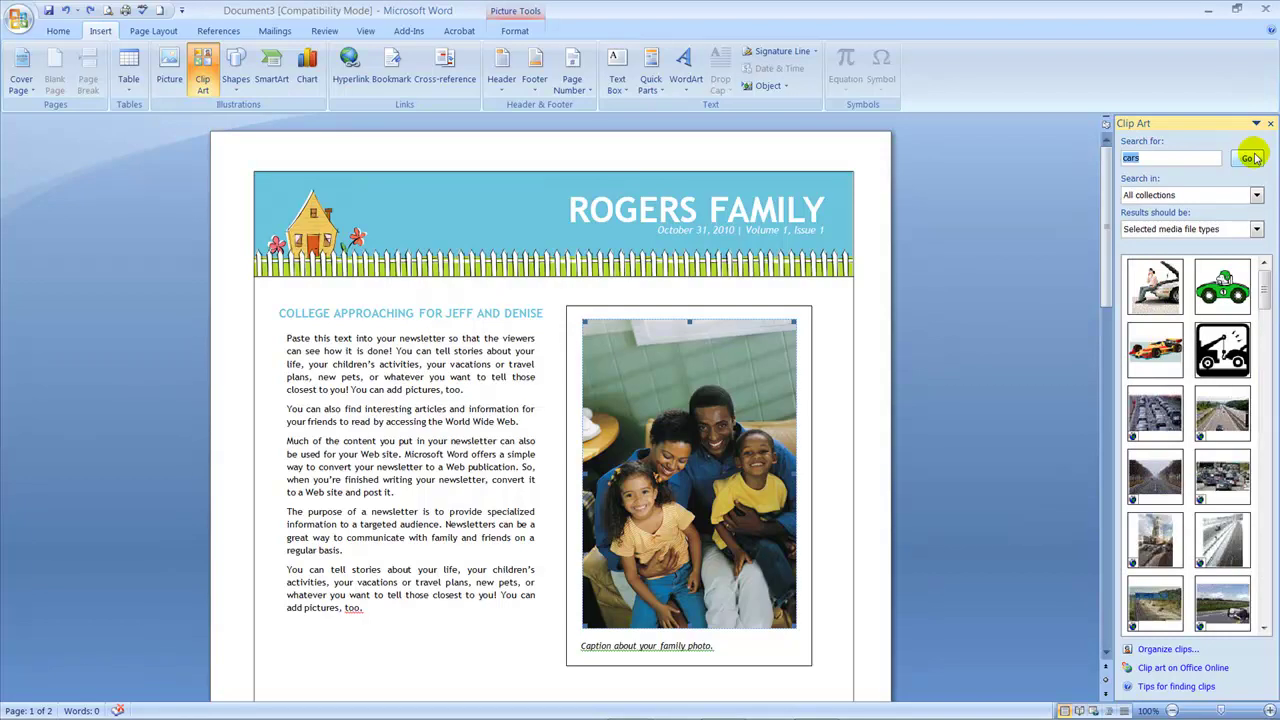
pyautogui.click(1264, 288)
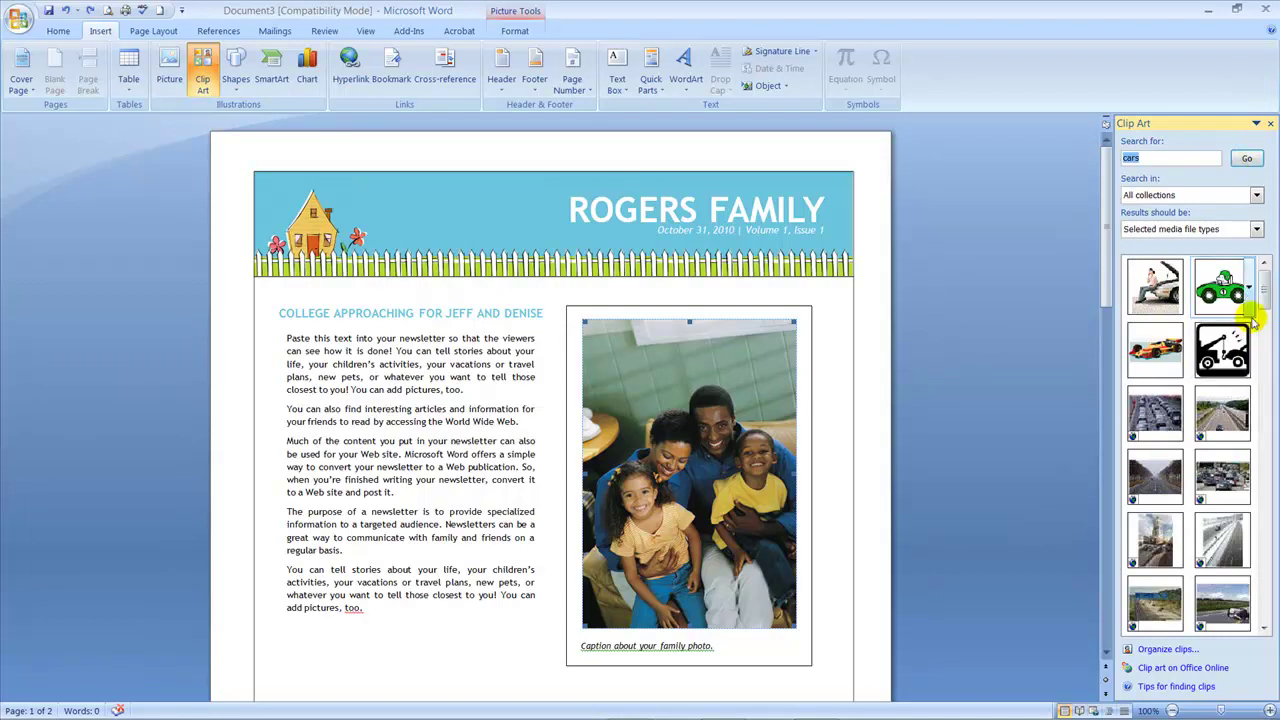
pyautogui.moveTo(1264, 290); pyautogui.dragTo(1268, 318)
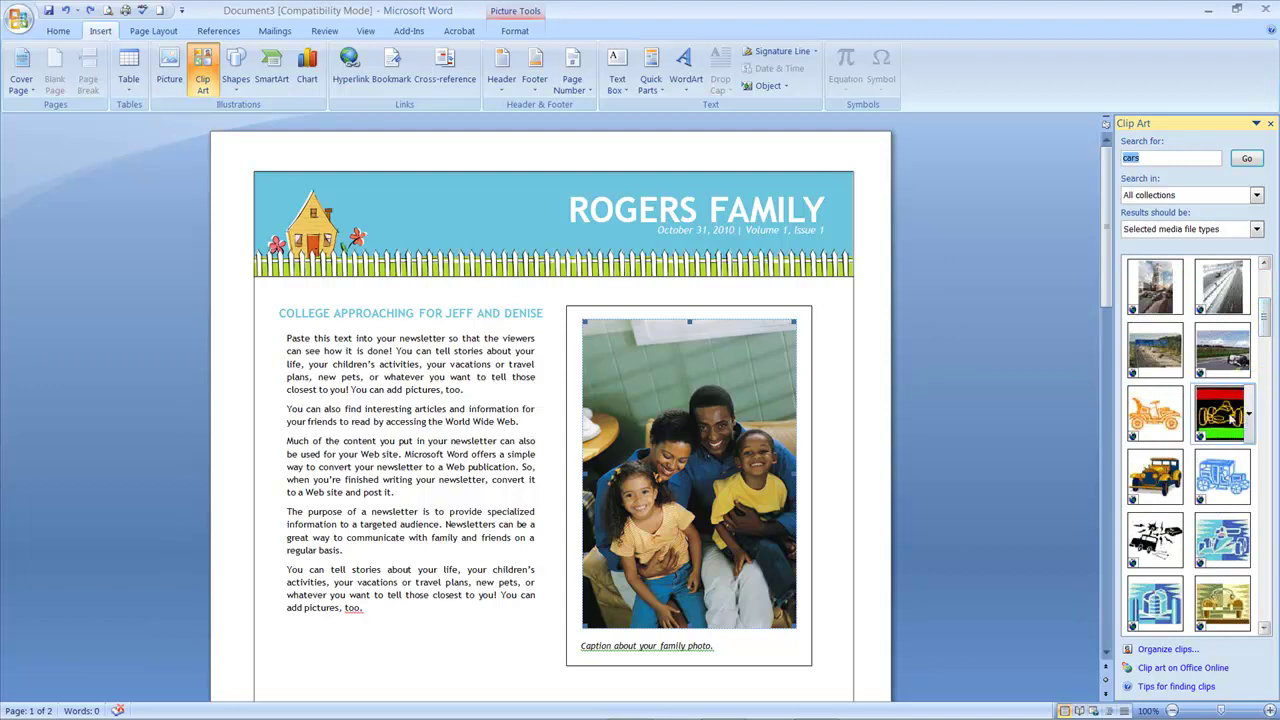
pyautogui.click(1178, 470)
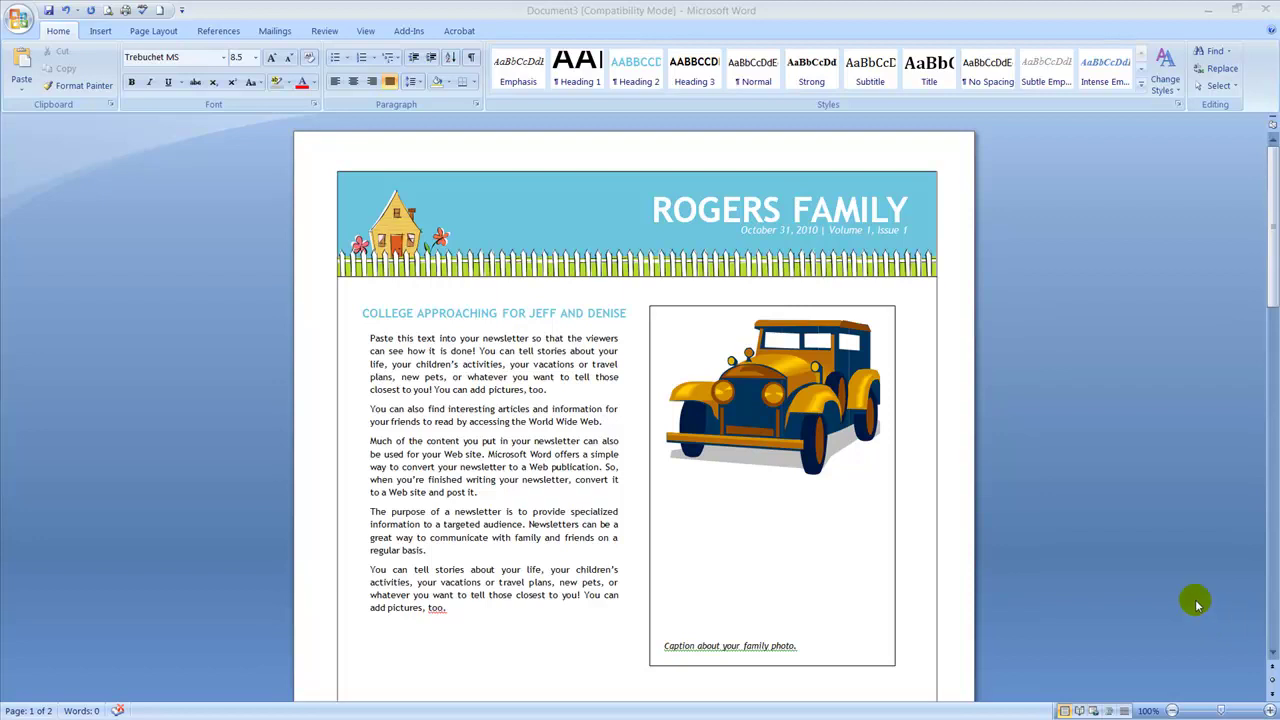
# Step: Select the car clip art and insert the Canada JPG from Pictures in its place
pyautogui.click(762, 372)
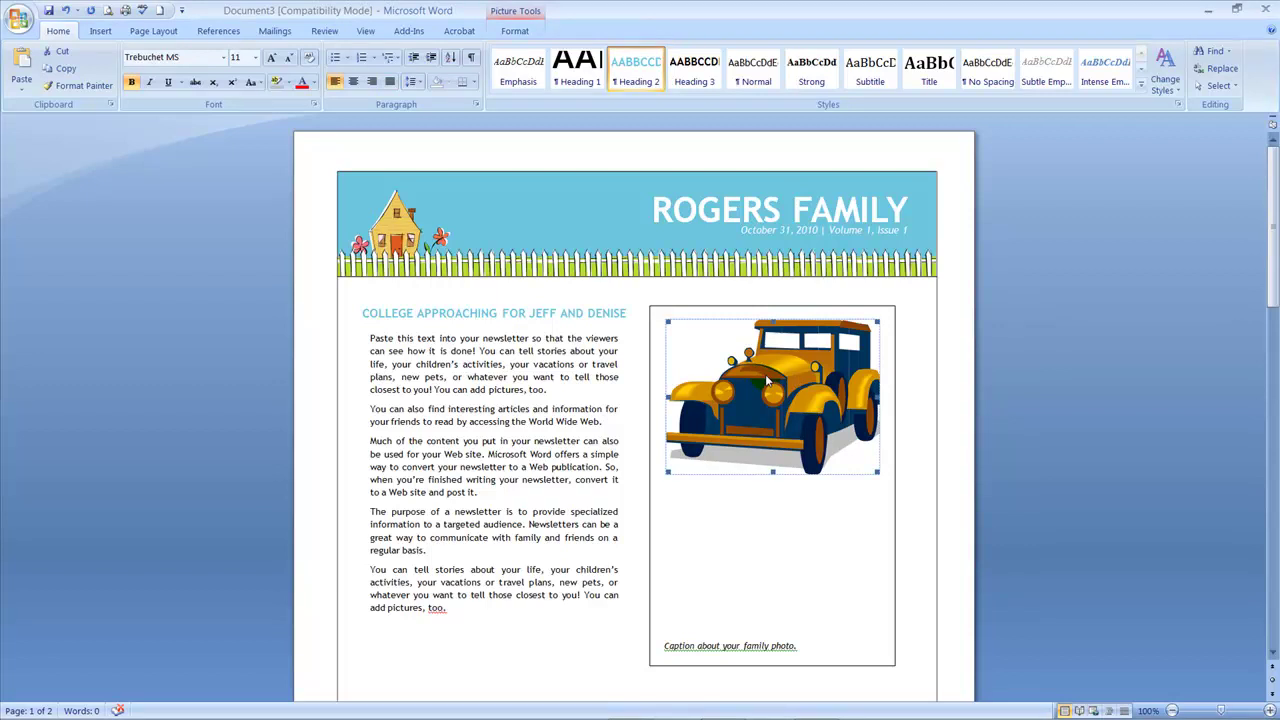
pyautogui.click(97, 31)
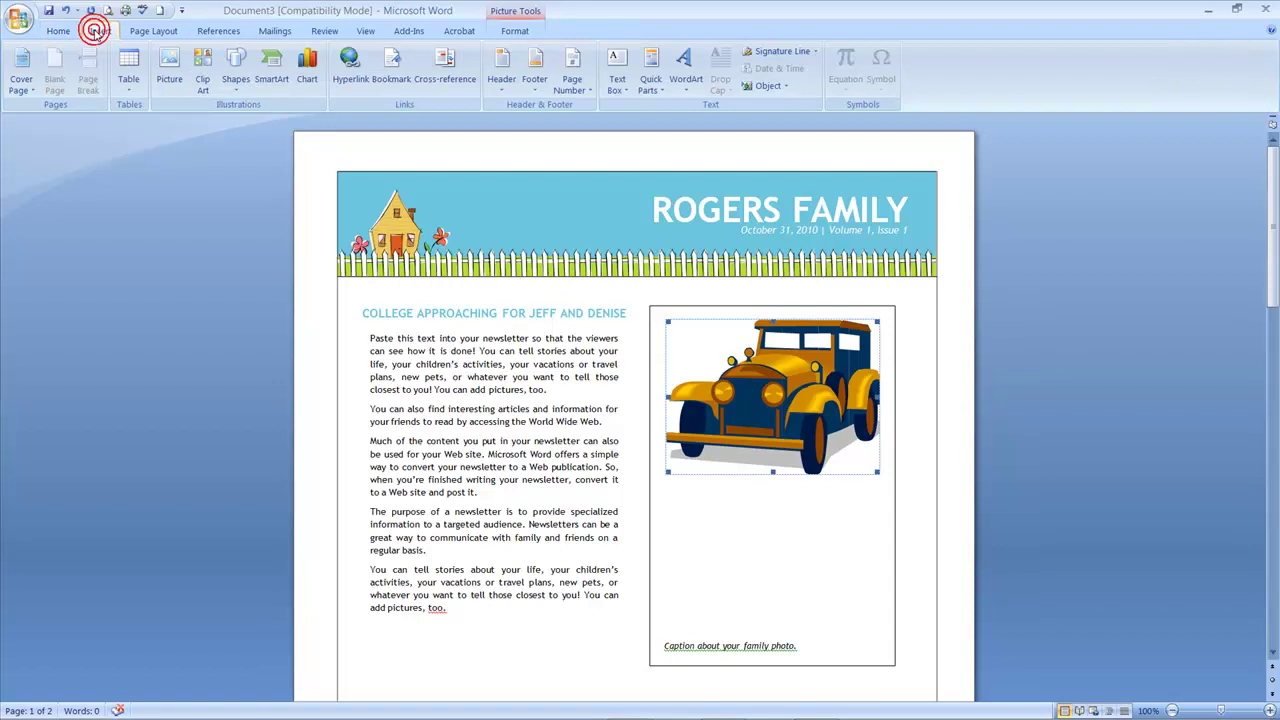
pyautogui.click(168, 68)
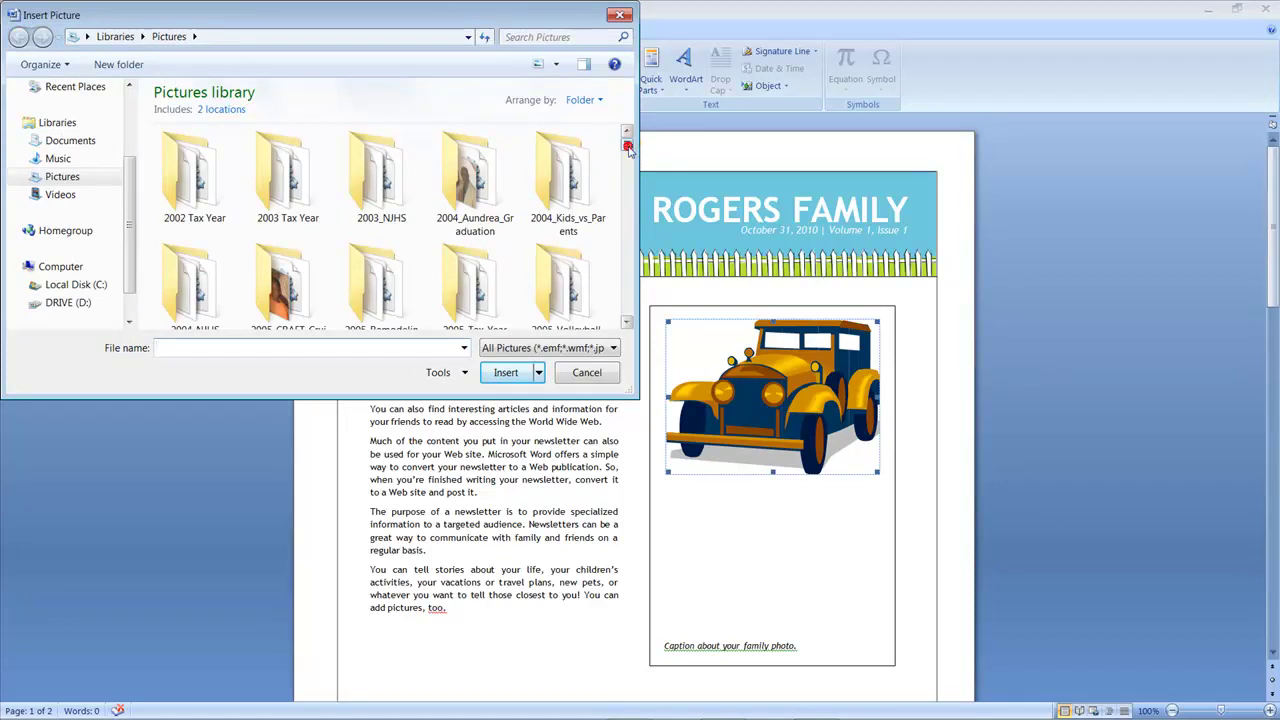
pyautogui.moveTo(628, 146); pyautogui.dragTo(663, 306)
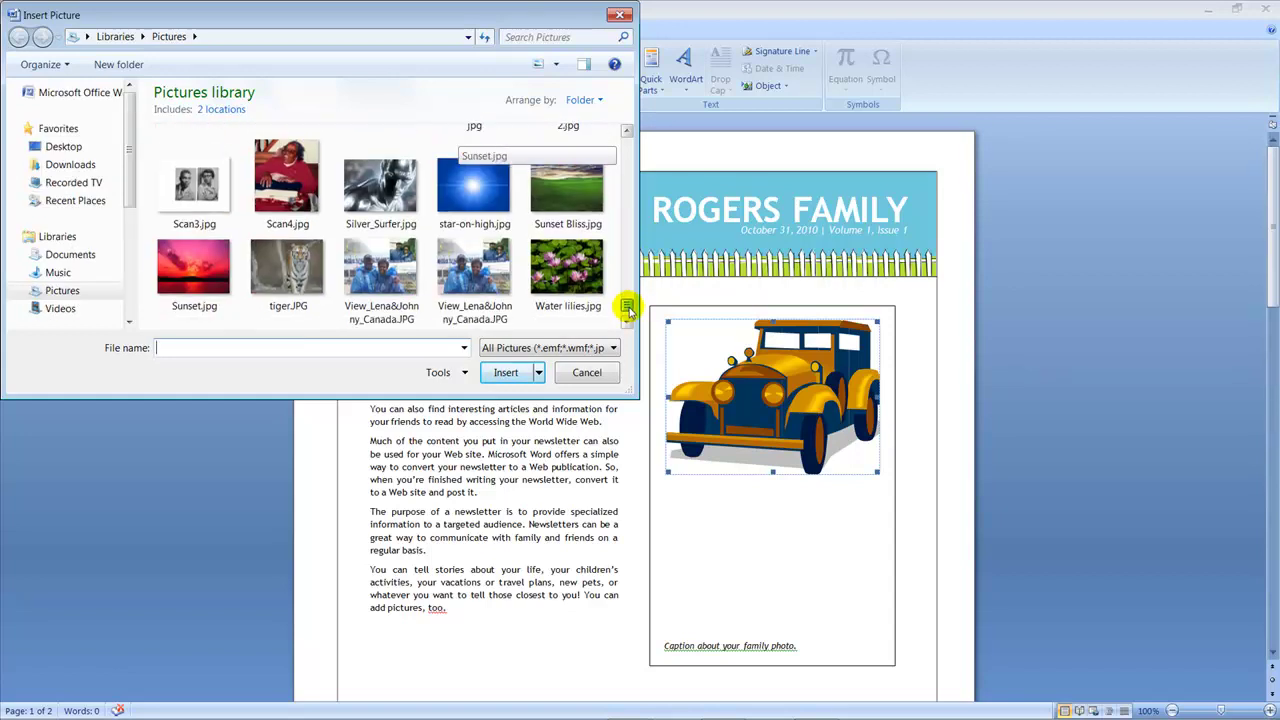
pyautogui.click(383, 274)
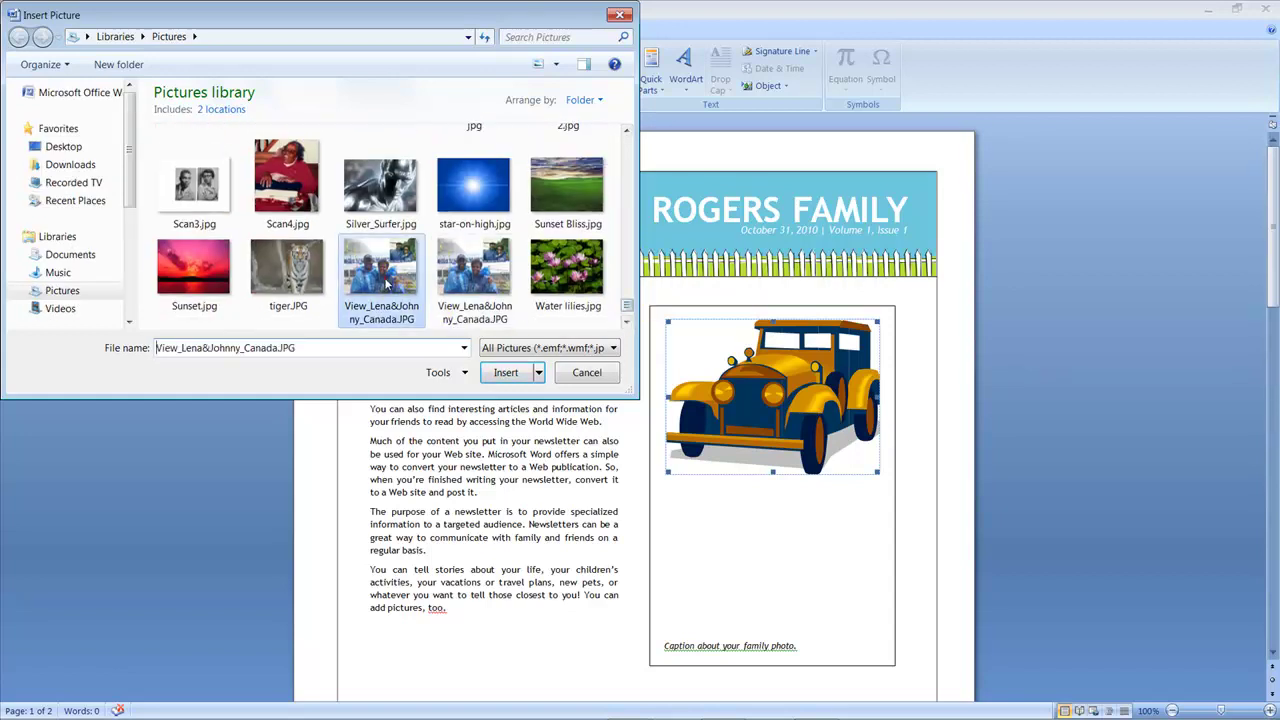
pyautogui.click(506, 372)
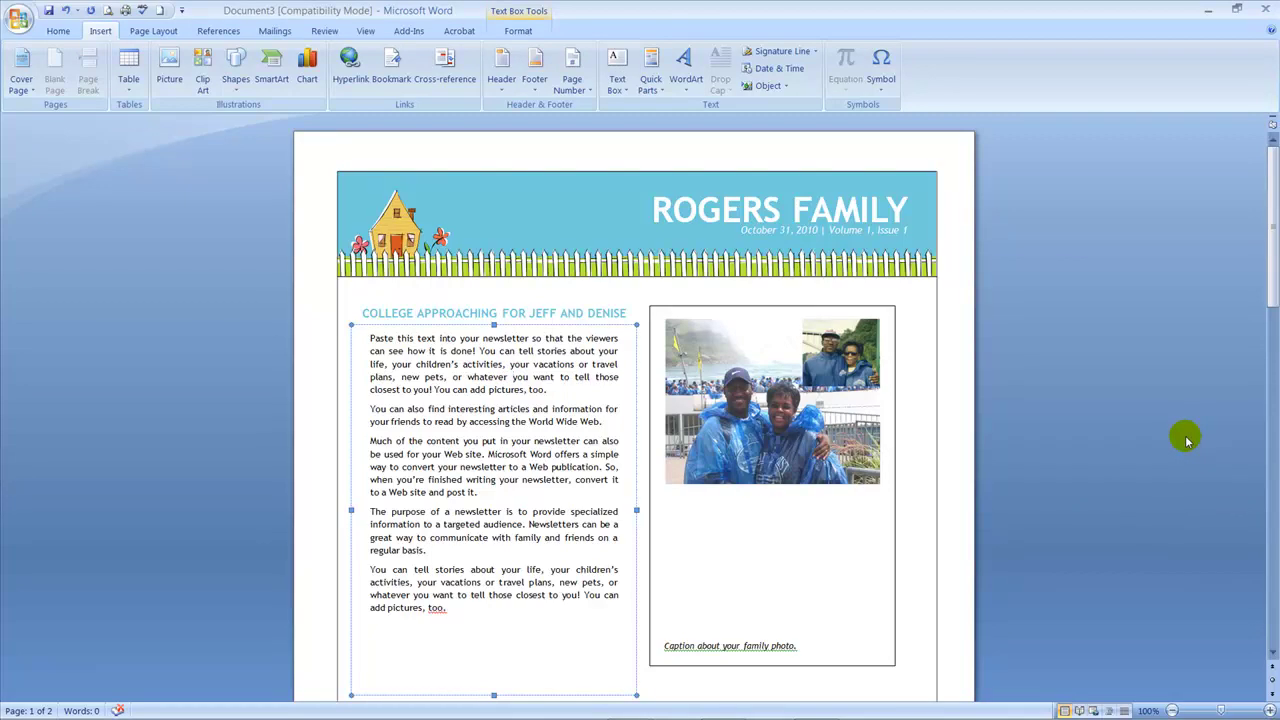
# Step: View both newsletter pages in Full Screen Reading, then close back to Print Layout
pyautogui.moveTo(866, 712)
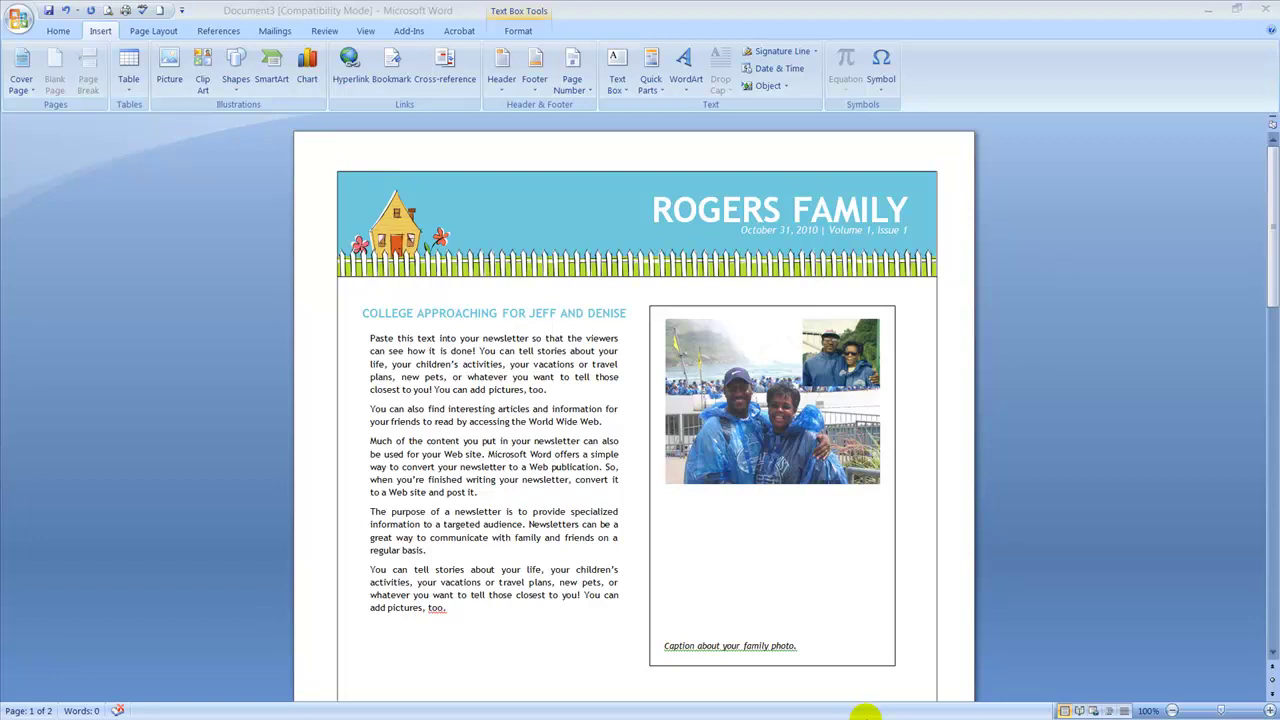
pyautogui.click(367, 31)
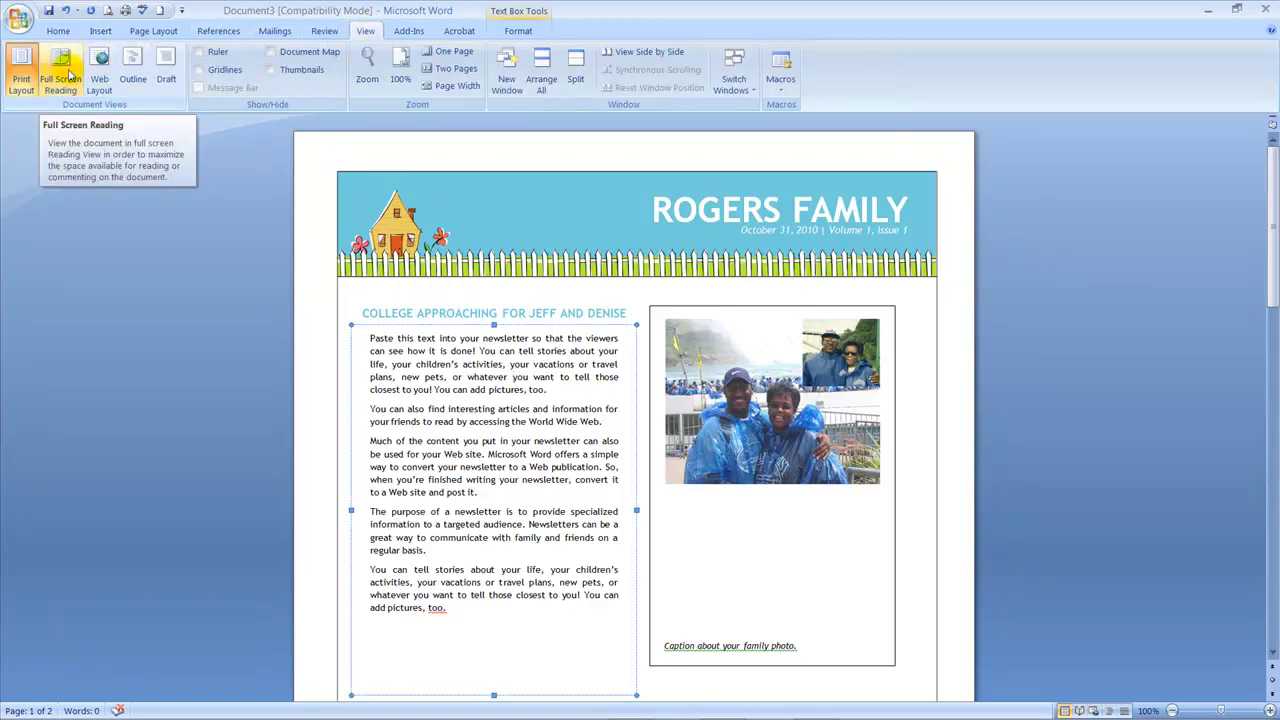
pyautogui.click(70, 77)
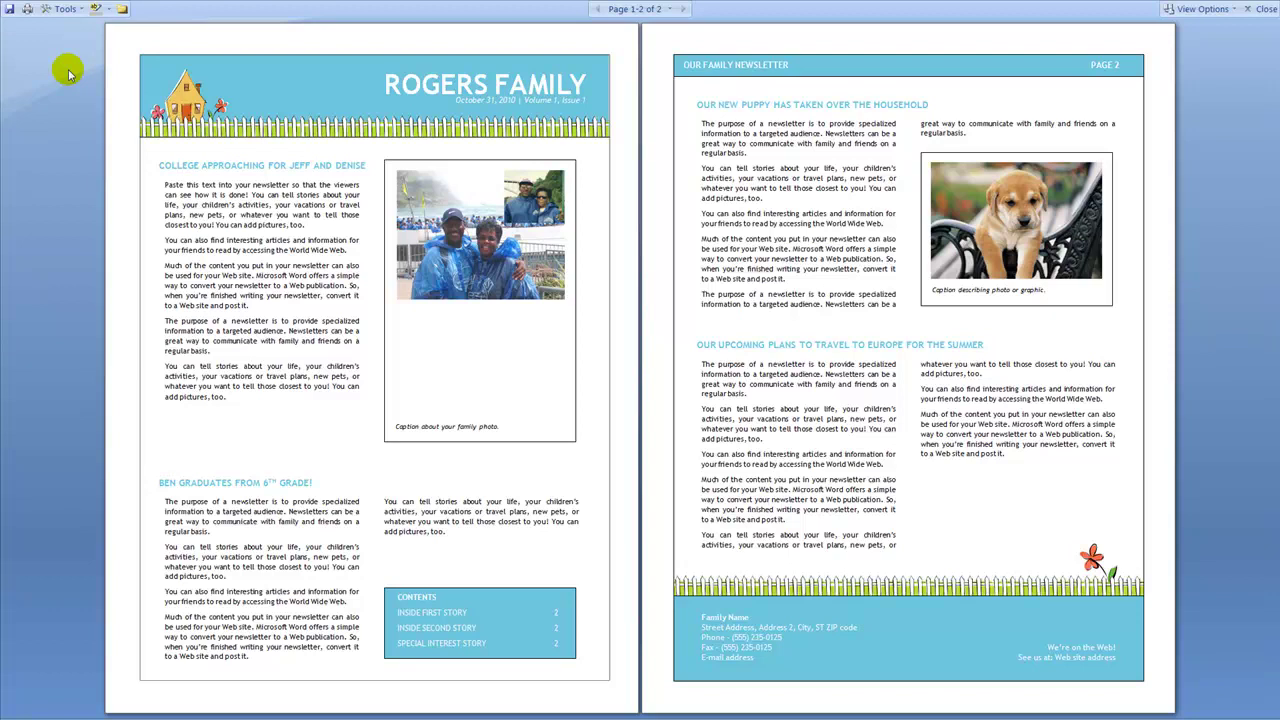
pyautogui.click(1266, 9)
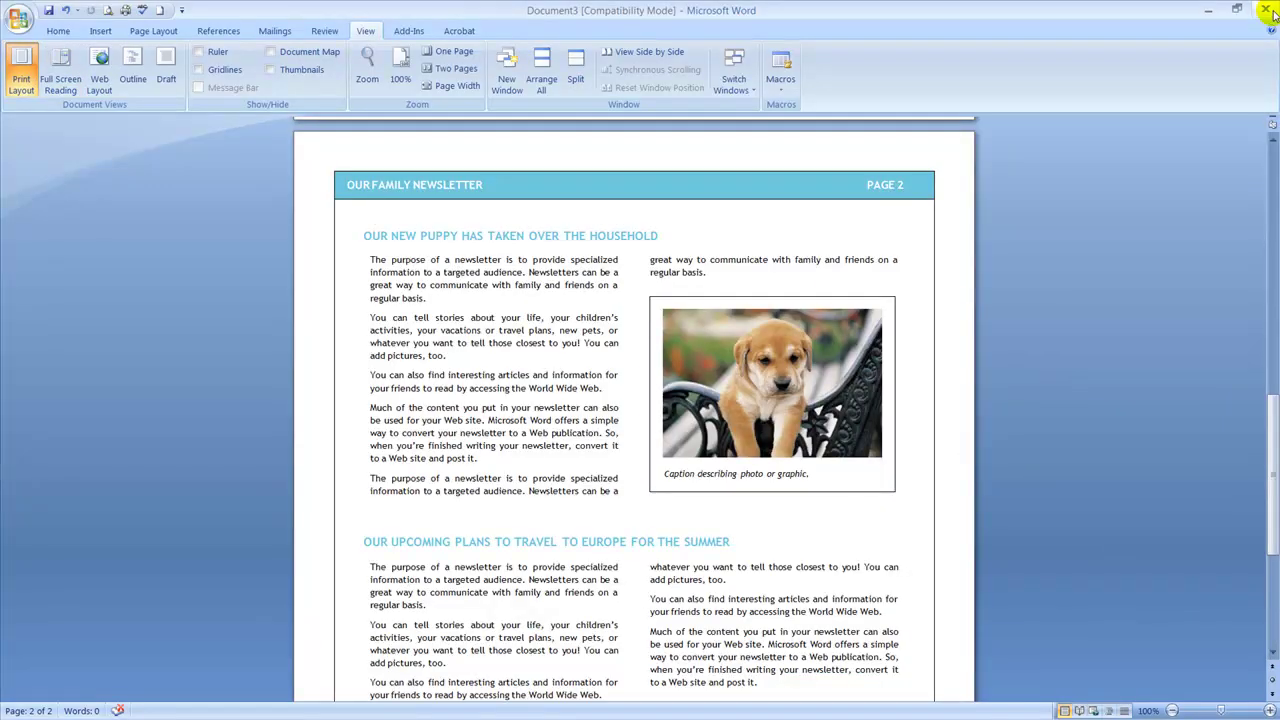